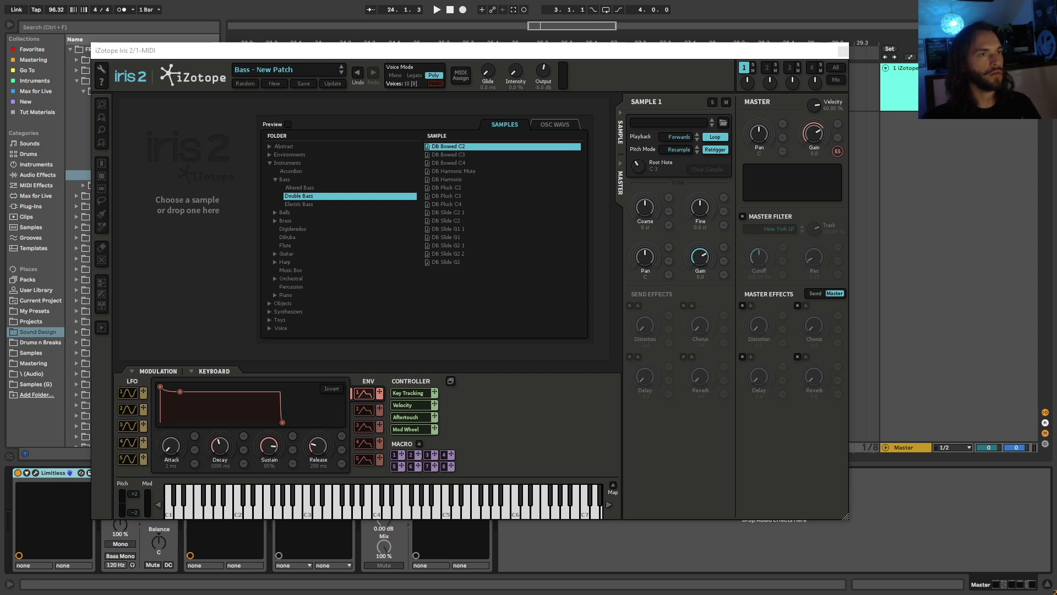
Load the DB Bowed C2 double bass sample into the first sample slot and raise the overall output level.
double_click(449, 148)
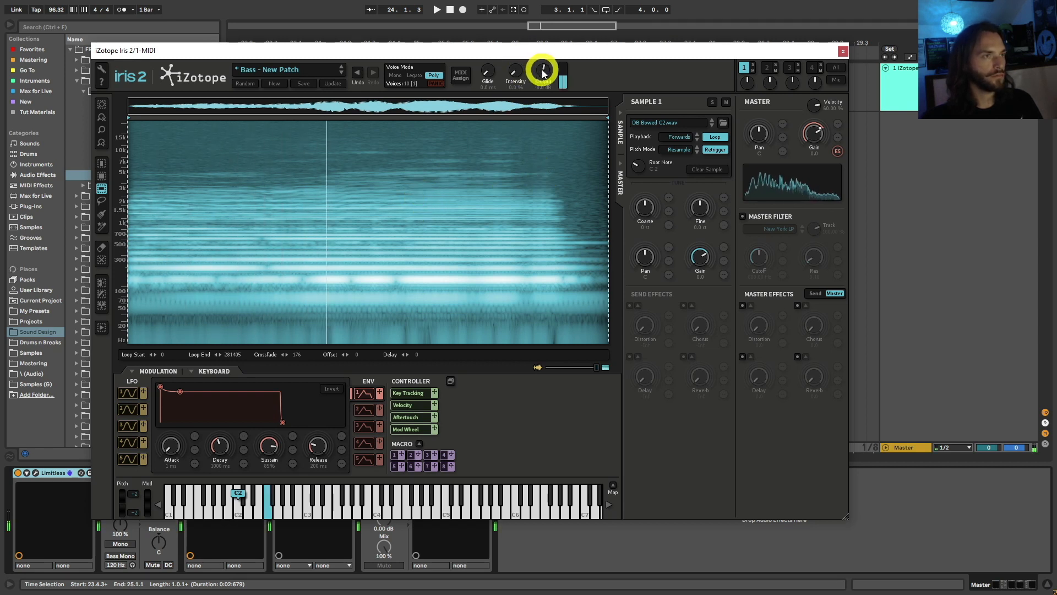
left_click_drag(542, 73, 542, 55)
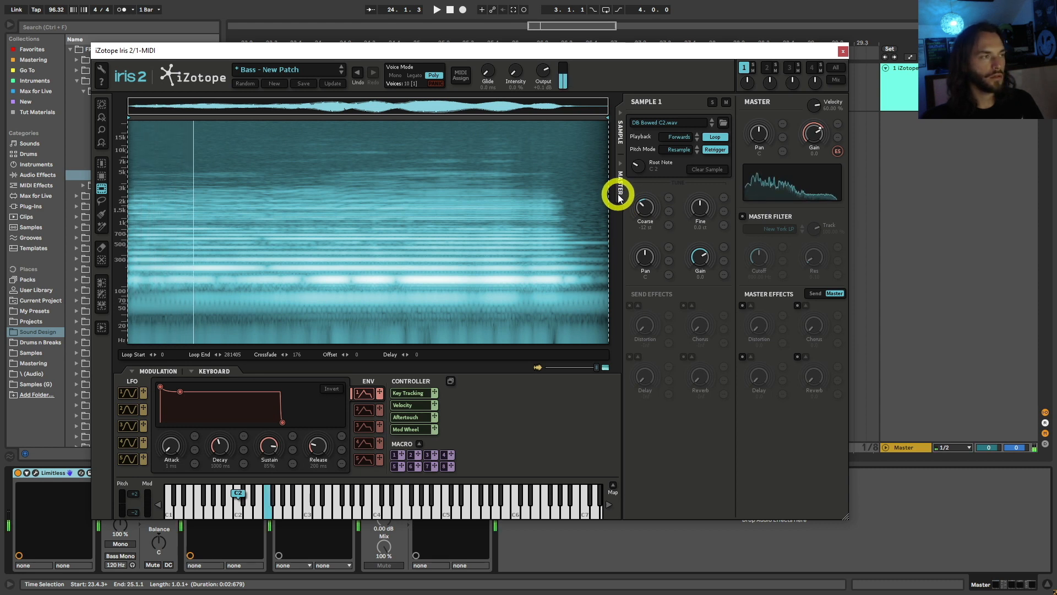
left_click_drag(543, 78, 545, 68)
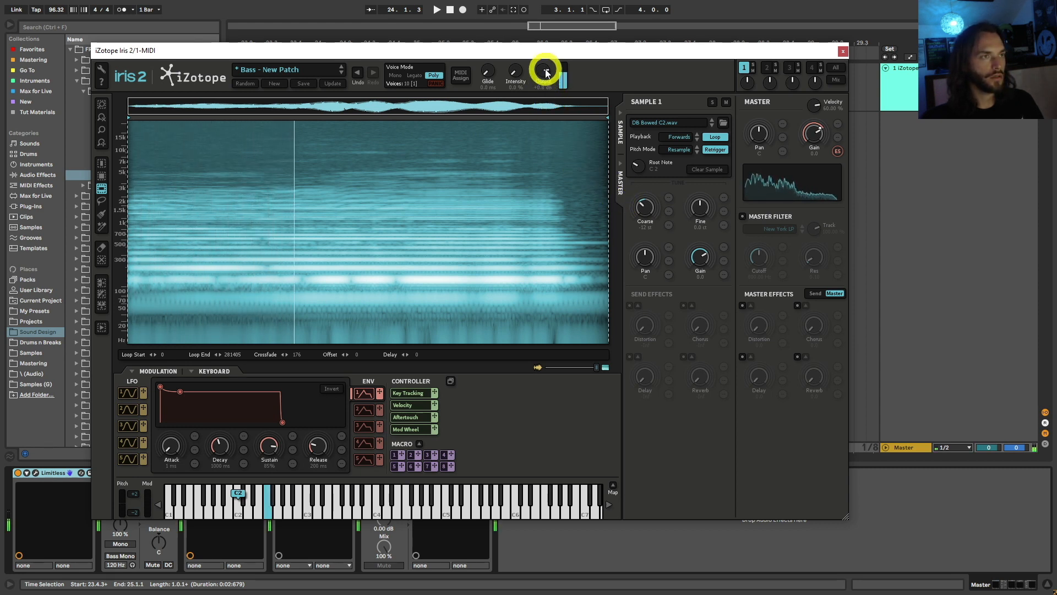
scroll(545, 70, "down", 1)
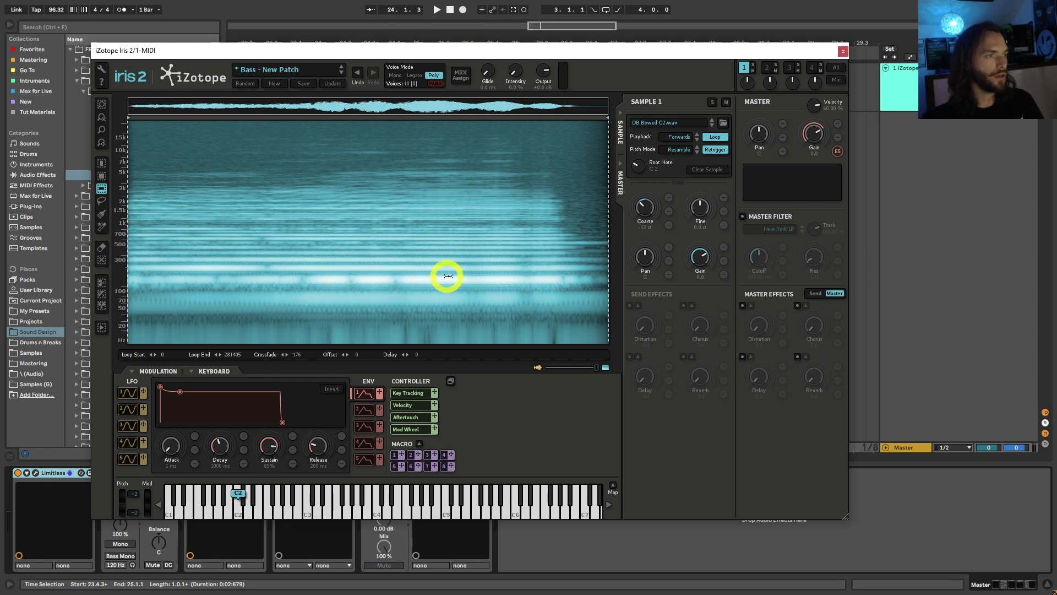
left_click_drag(455, 274, 461, 286)
left_click(700, 377)
left_click(270, 289)
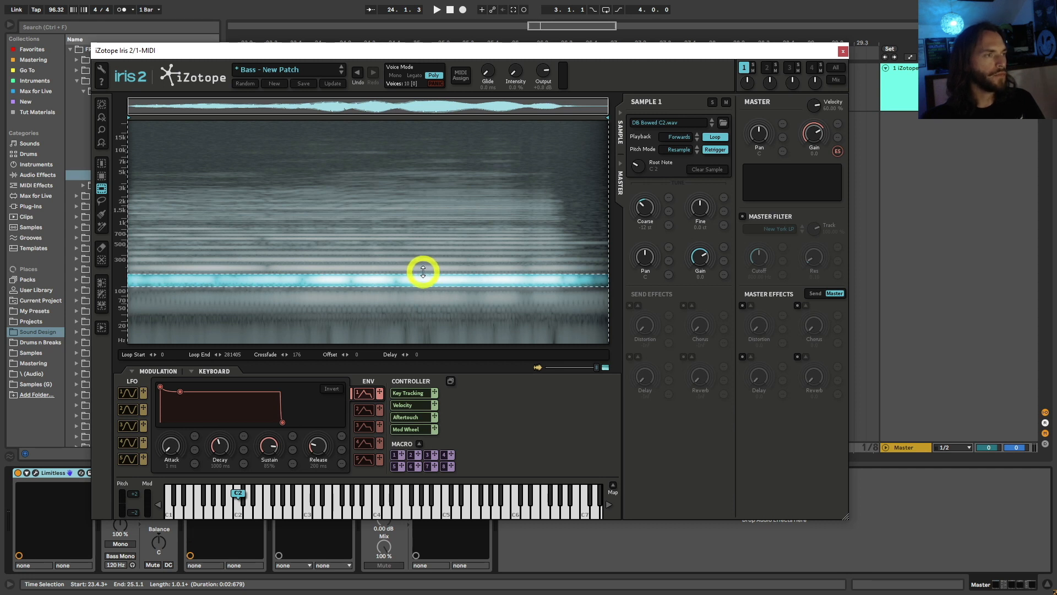
left_click(100, 259)
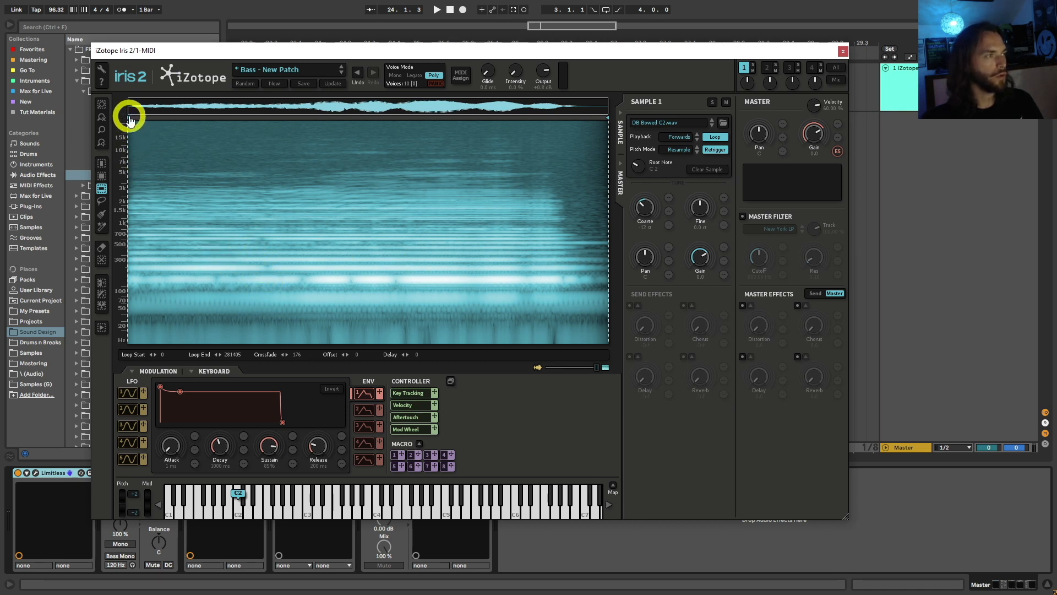
Set Sample 1's loop from about 111925 to 210702, with an offset of 110000 and a crossfade of 5176.
left_click_drag(128, 120, 310, 130)
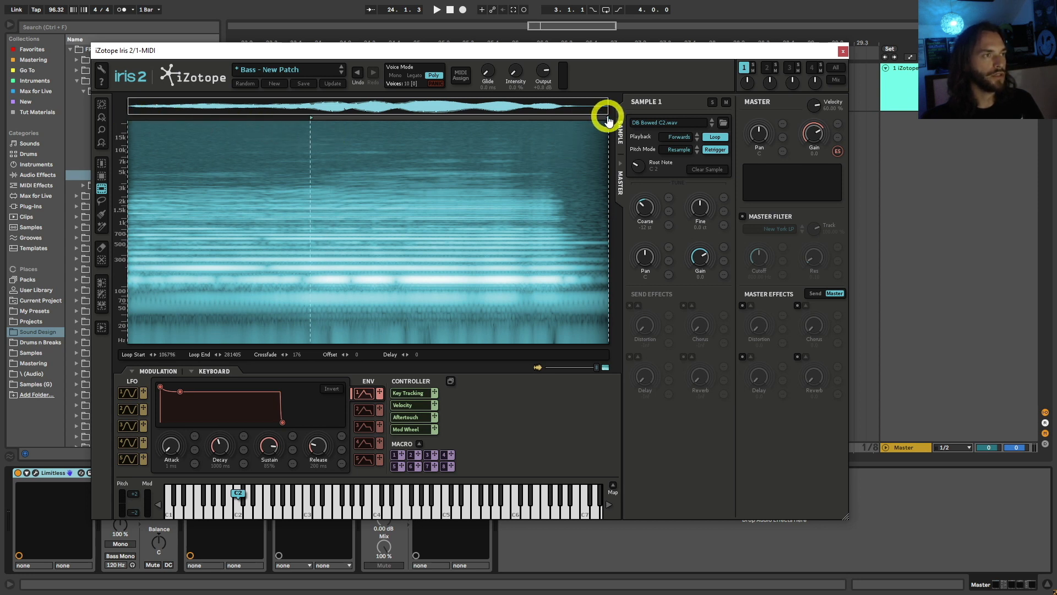
left_click_drag(608, 120, 487, 120)
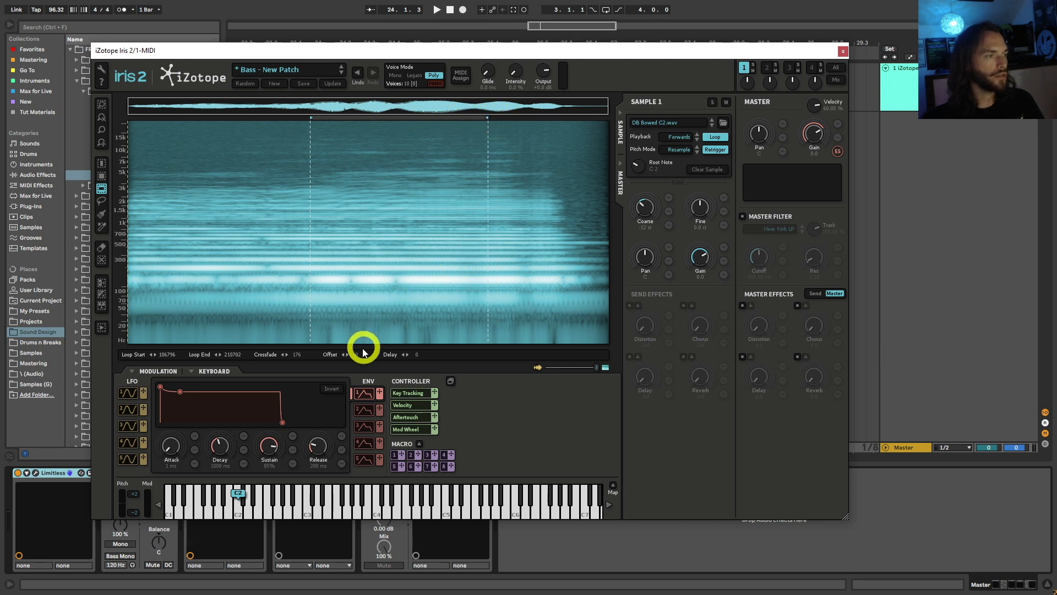
left_click_drag(363, 352, 363, 310)
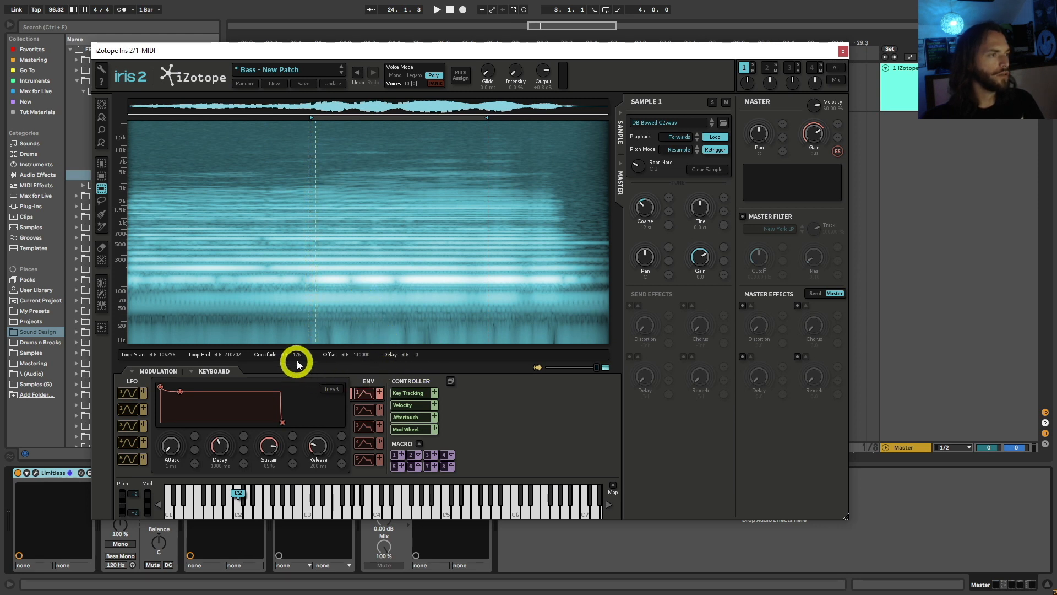
left_click_drag(297, 361, 300, 355)
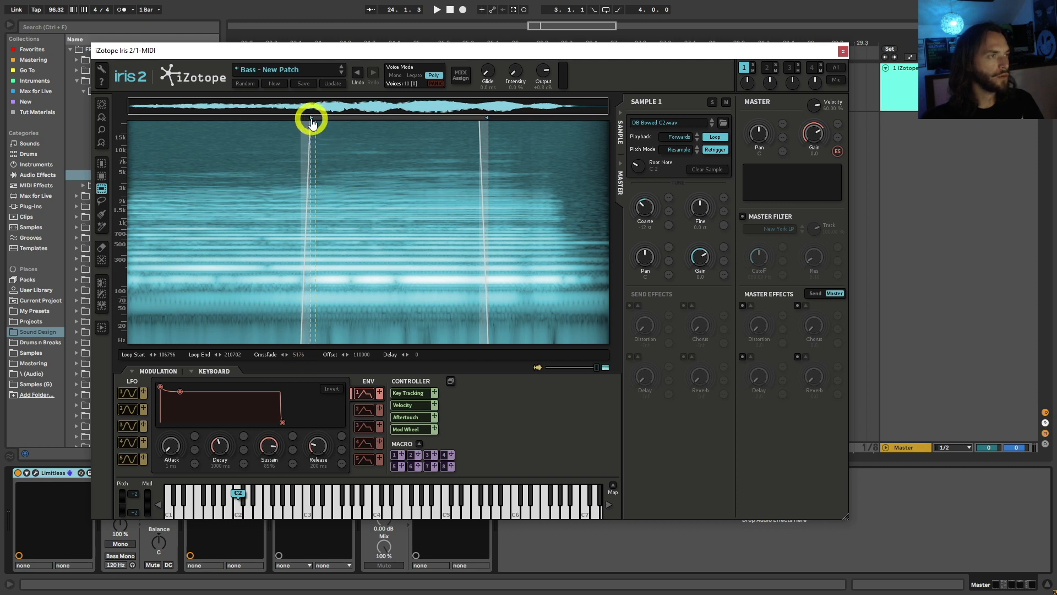
left_click_drag(310, 116, 318, 125)
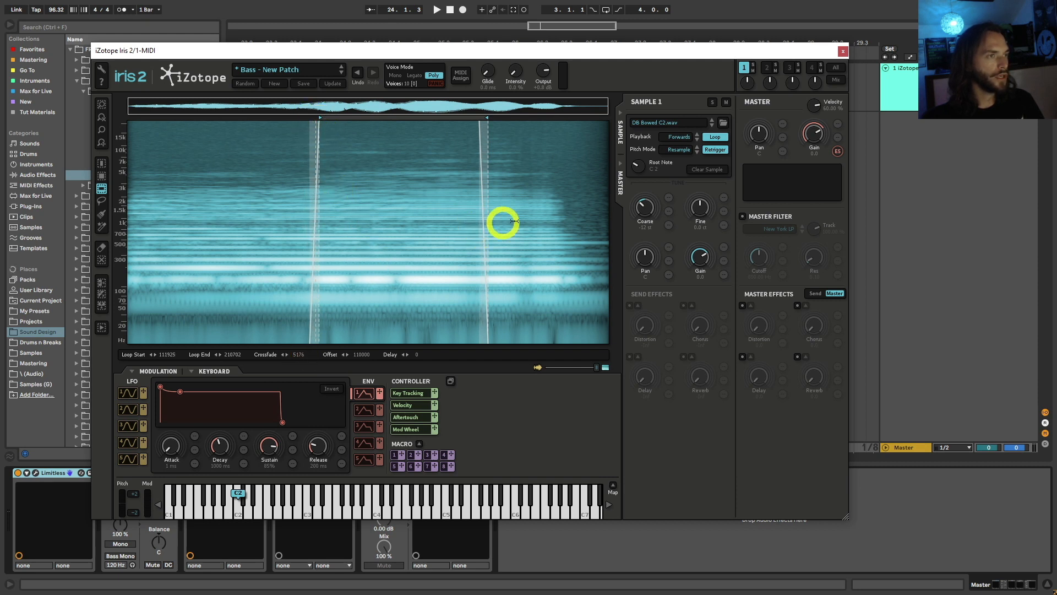
Set Sample 1's playback to Fwds/Bkwds and adjust its loop end to about 214756.
left_click(686, 141)
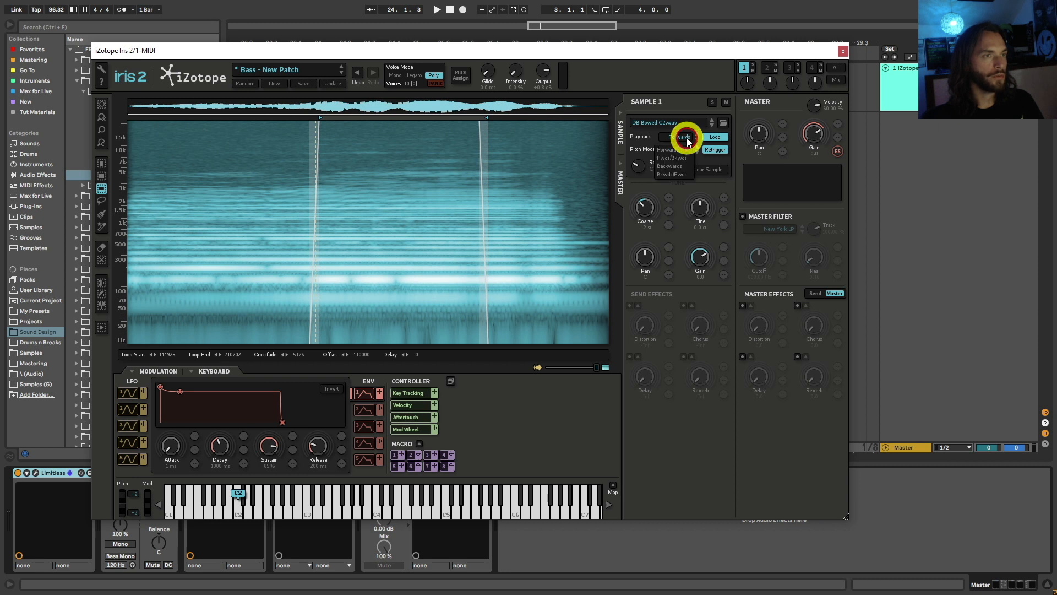
left_click(672, 158)
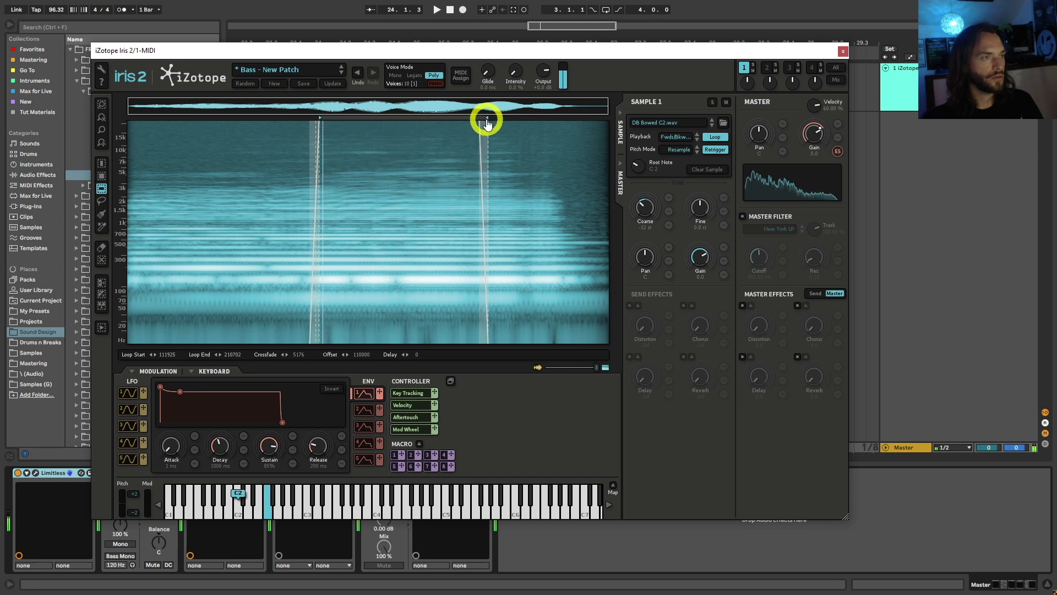
left_click_drag(487, 123, 511, 118)
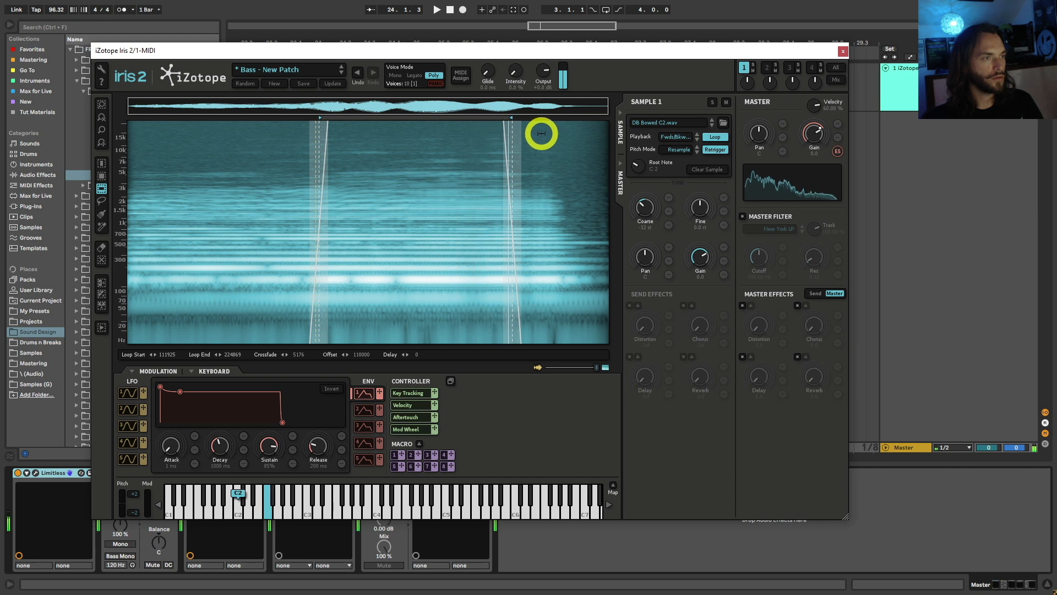
left_click_drag(512, 118, 495, 119)
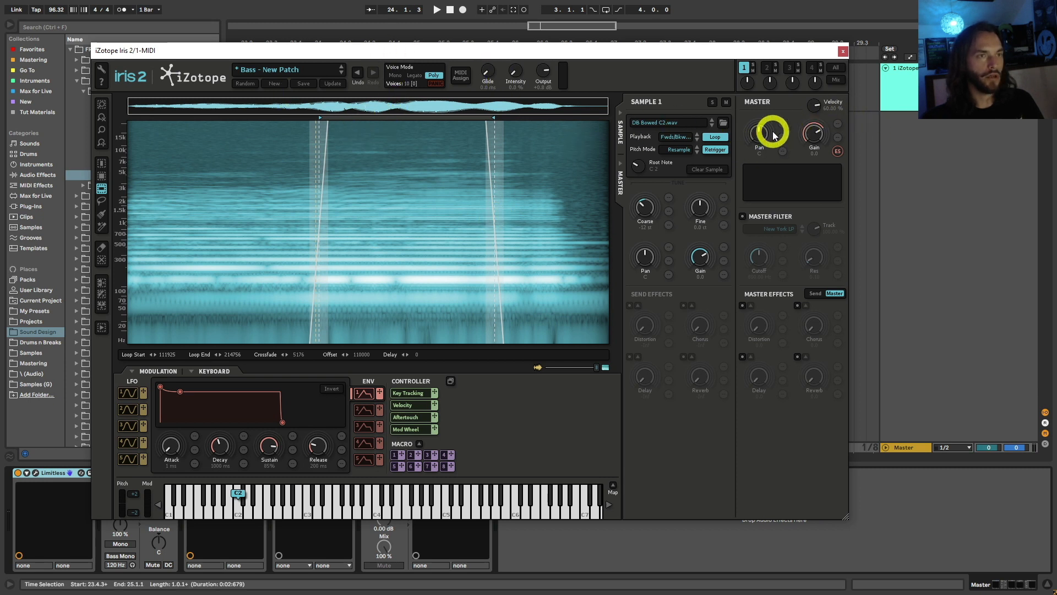
Set the master velocity amount to 0 %.
left_click(832, 109)
type("0")
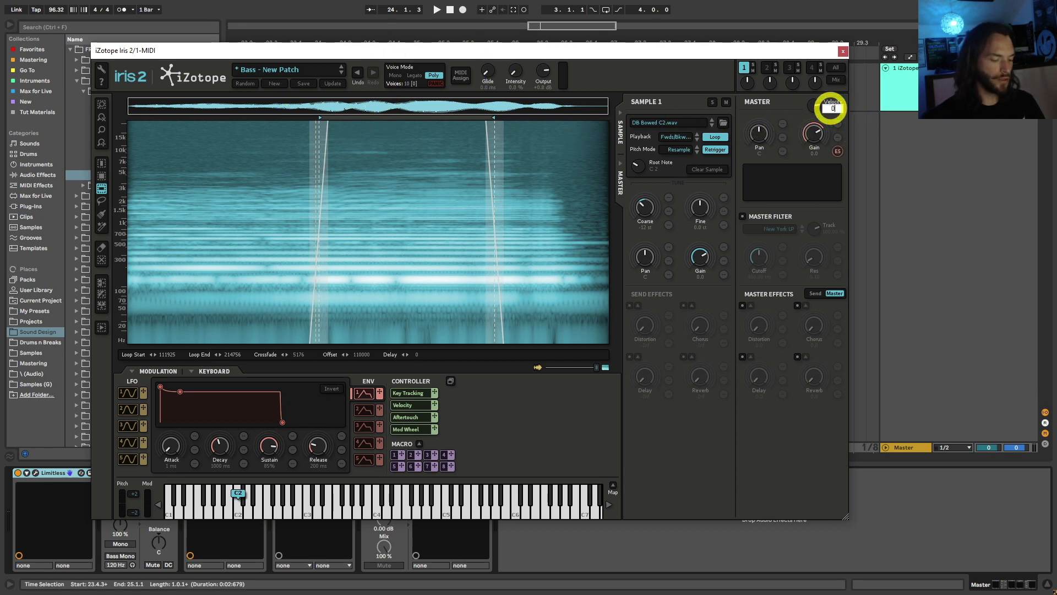
key("Return")
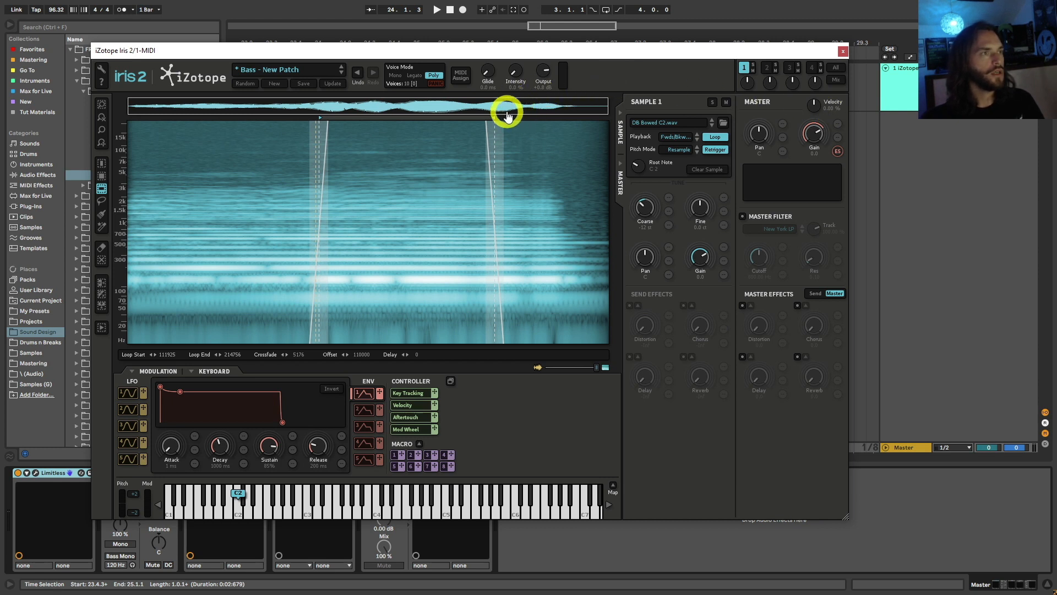
Change the voice mode to Legato and set the glide time to about 125 ms.
left_click(414, 75)
mouse_move(493, 83)
left_mouse_down()
mouse_move(488, 71)
mouse_move(512, 56)
mouse_move(490, 72)
left_mouse_up()
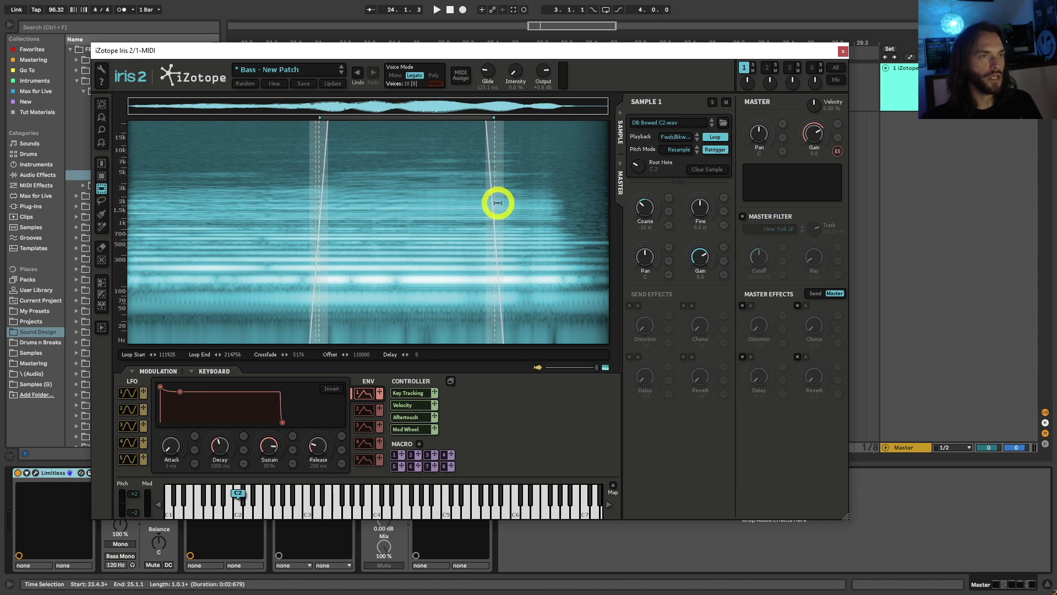
Load the Mini Sawtooth C1 sample from the Minimoog Sawtooth Wave folder into the second sample slot.
left_click(767, 69)
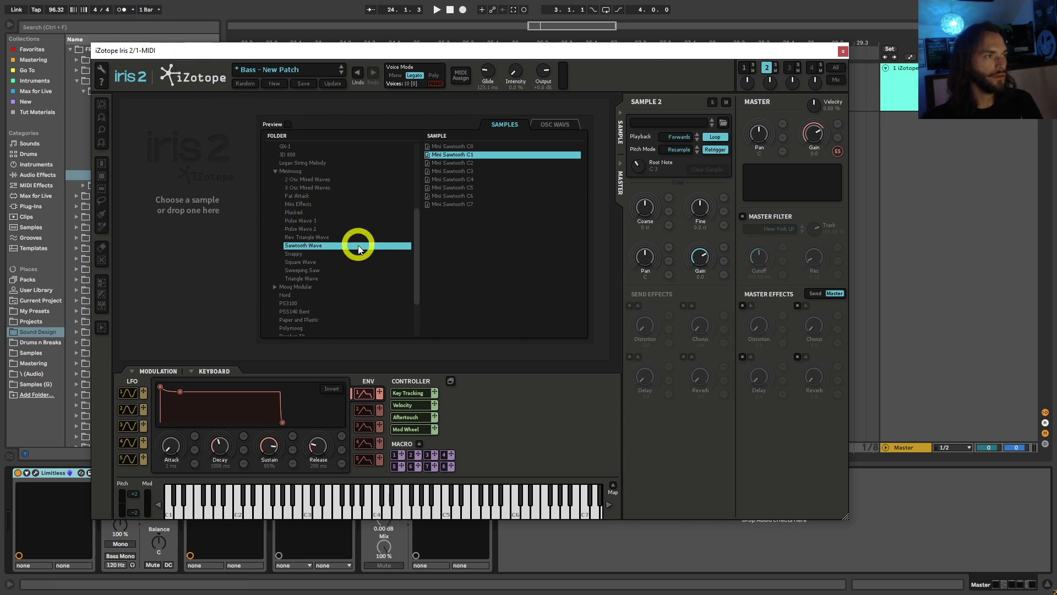
scroll(333, 231, "up", 4)
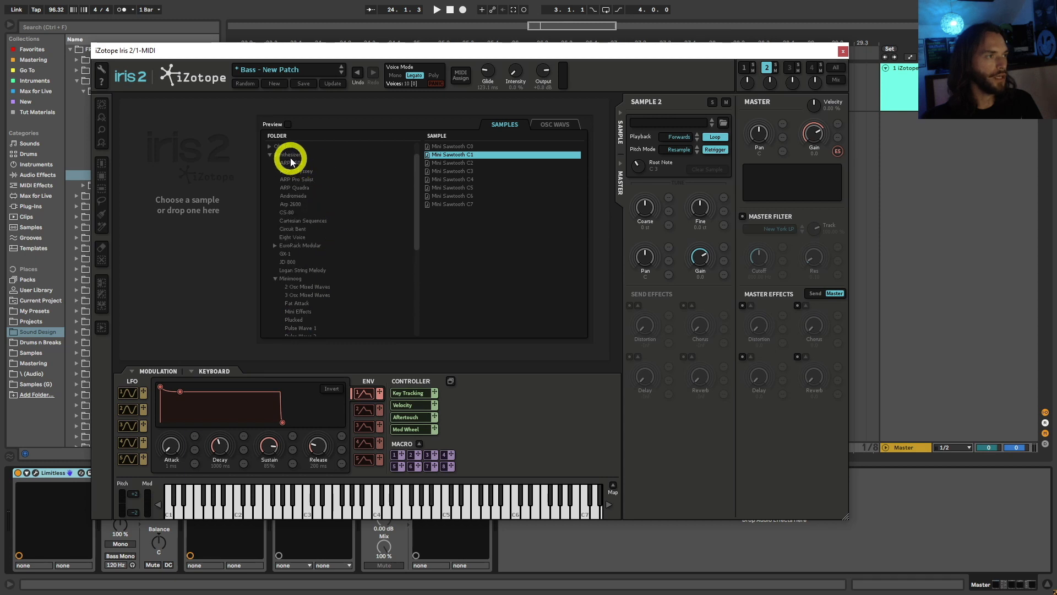
scroll(342, 226, "down", 4)
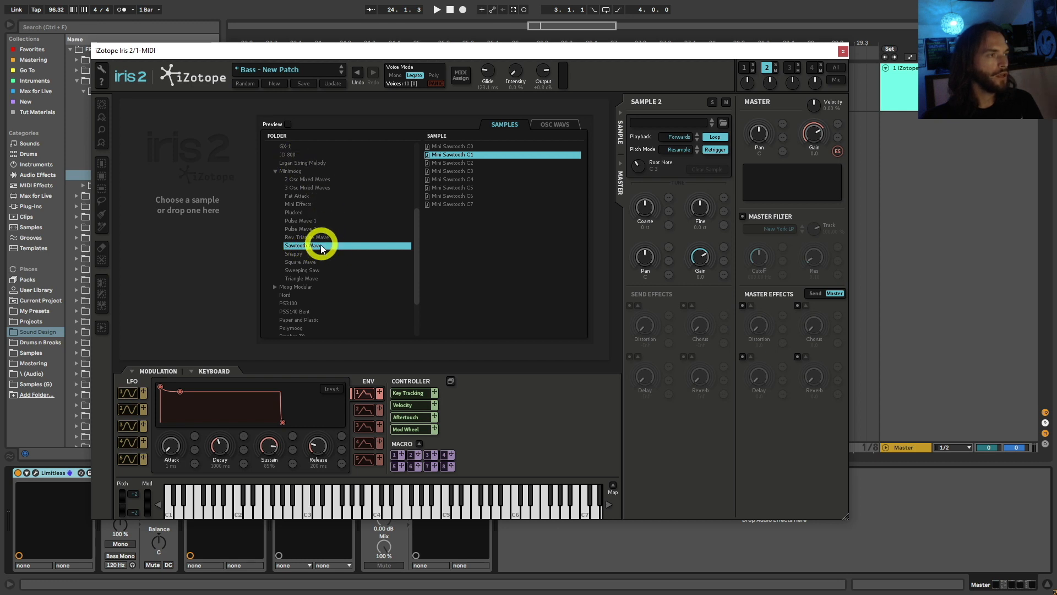
double_click(462, 155)
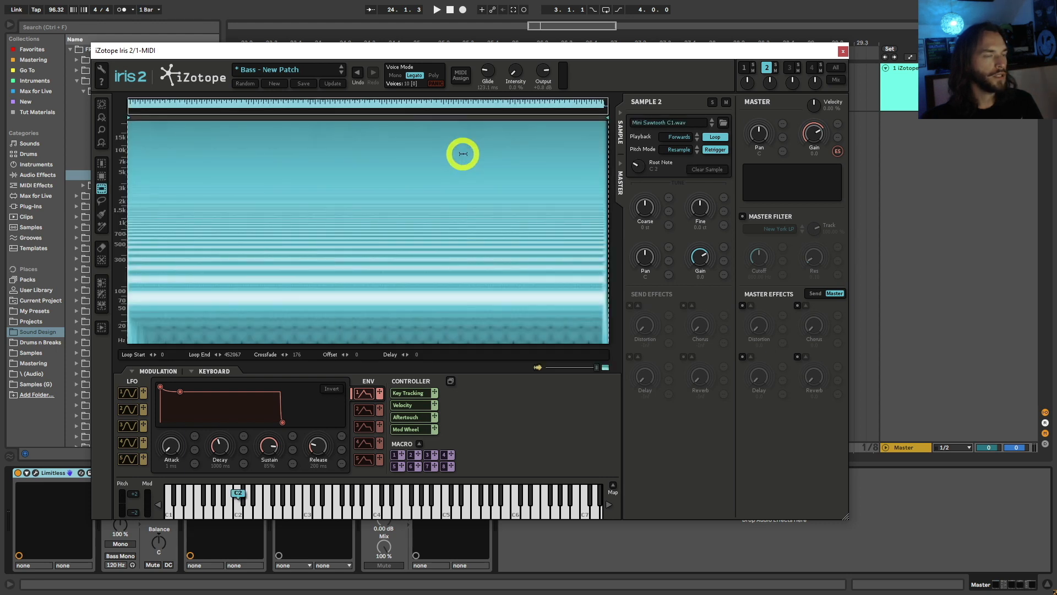
Solo Sample 2 and loop it from about 43265 to 343229 with a longer crossfade.
left_click(777, 65)
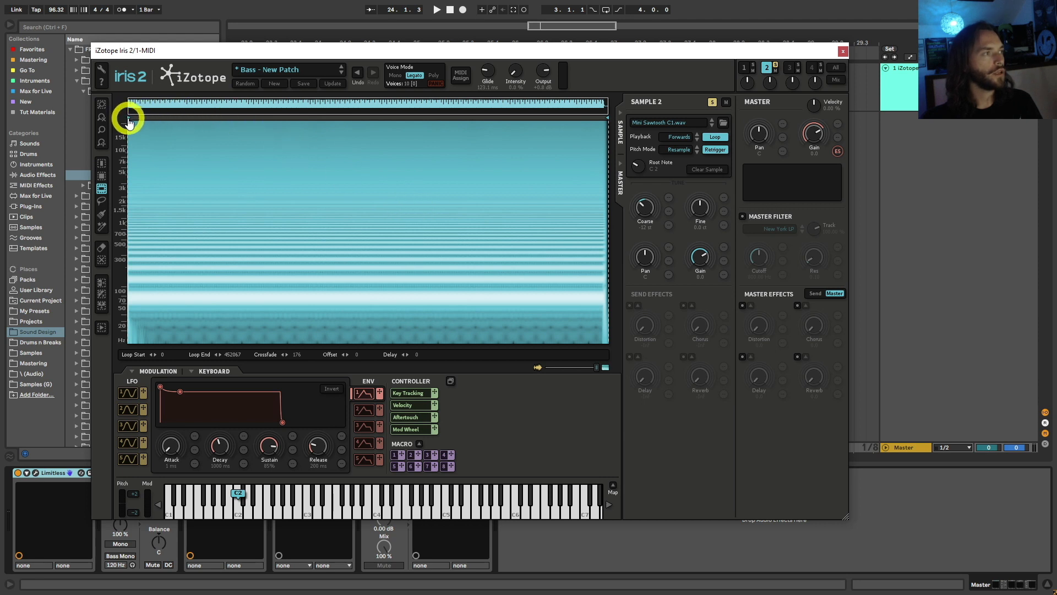
left_click_drag(128, 119, 172, 119)
left_click(608, 119)
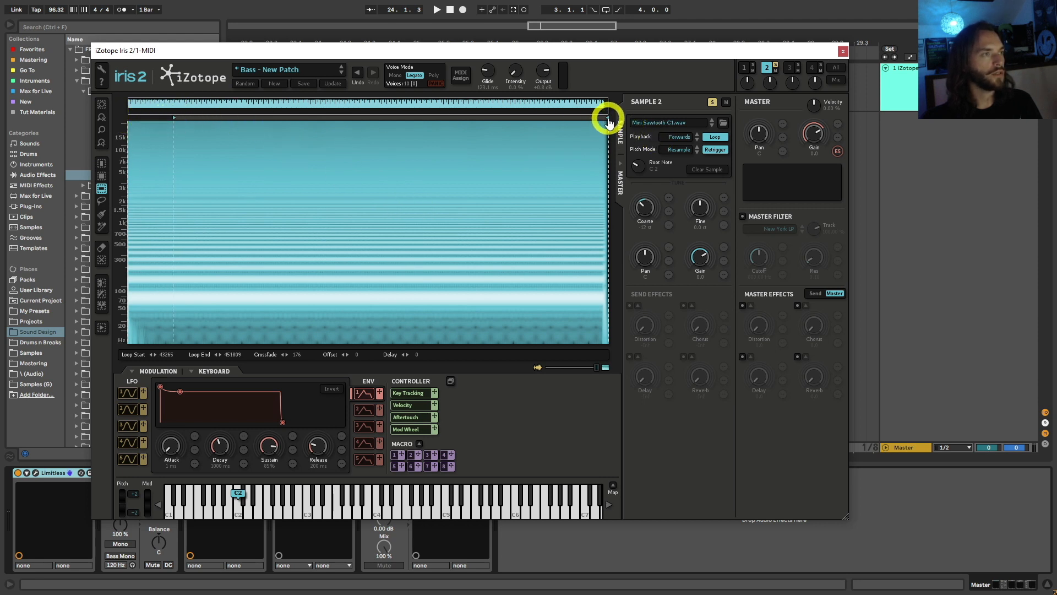
left_click_drag(608, 119, 330, 118)
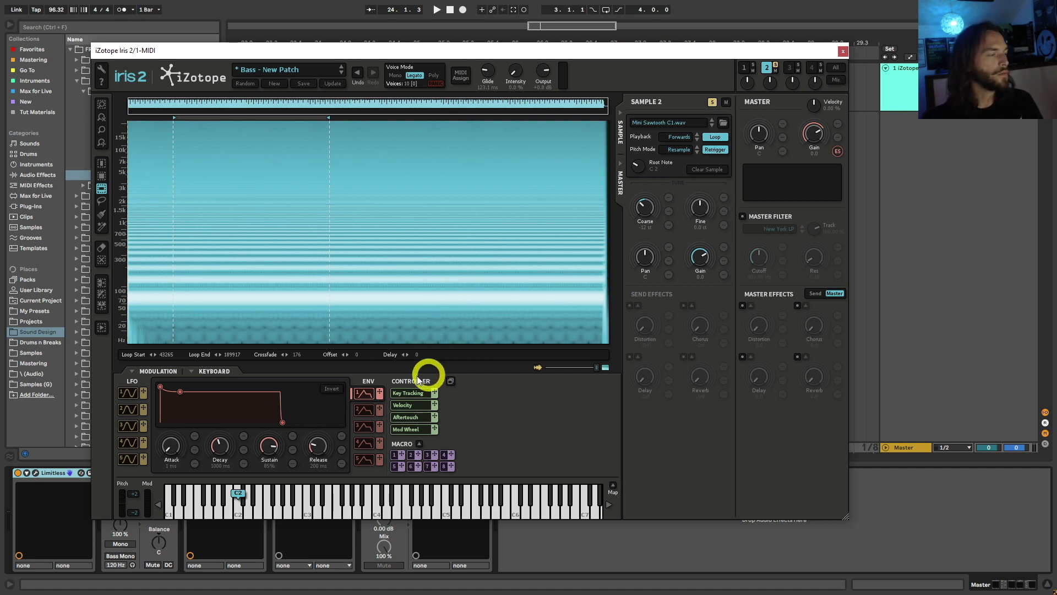
left_click_drag(328, 118, 493, 119)
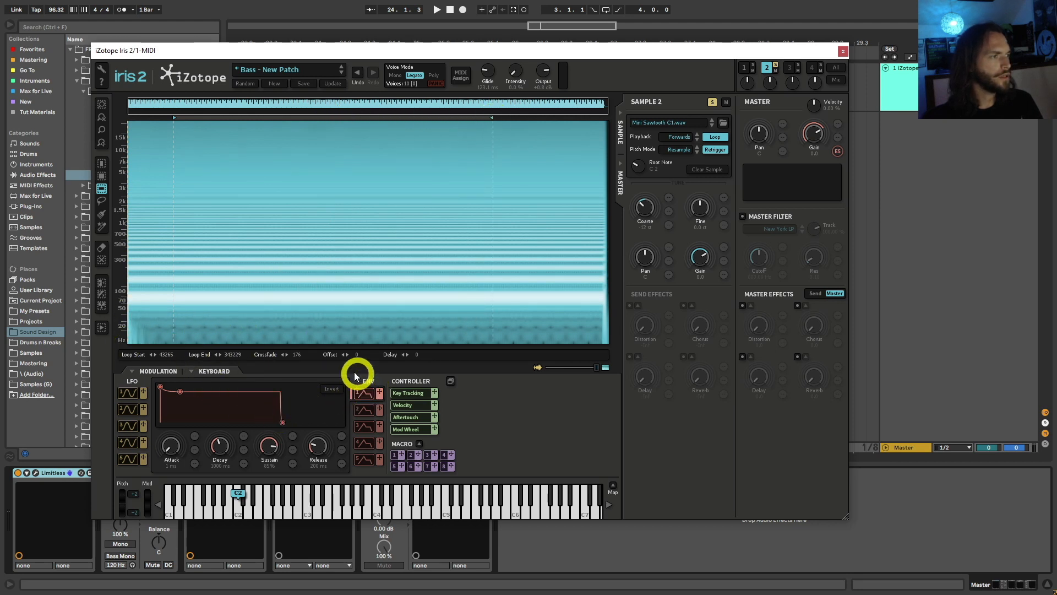
left_click_drag(344, 370, 299, 354)
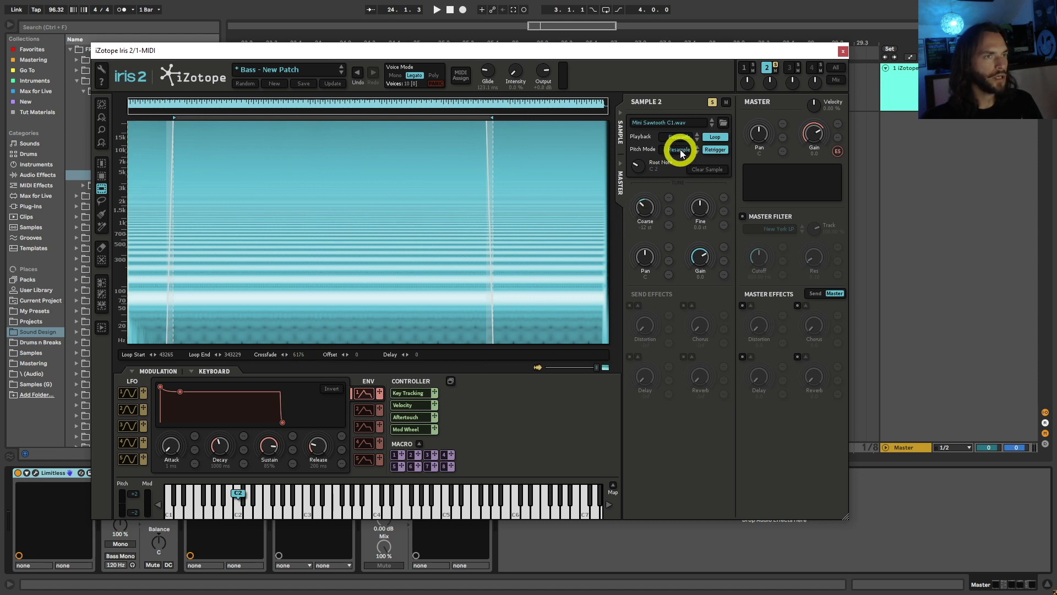
Use Forwards playback for Sample 2, with its loop ending at about 193250 and the crossfade at 0.
left_click(683, 141)
left_click(683, 138)
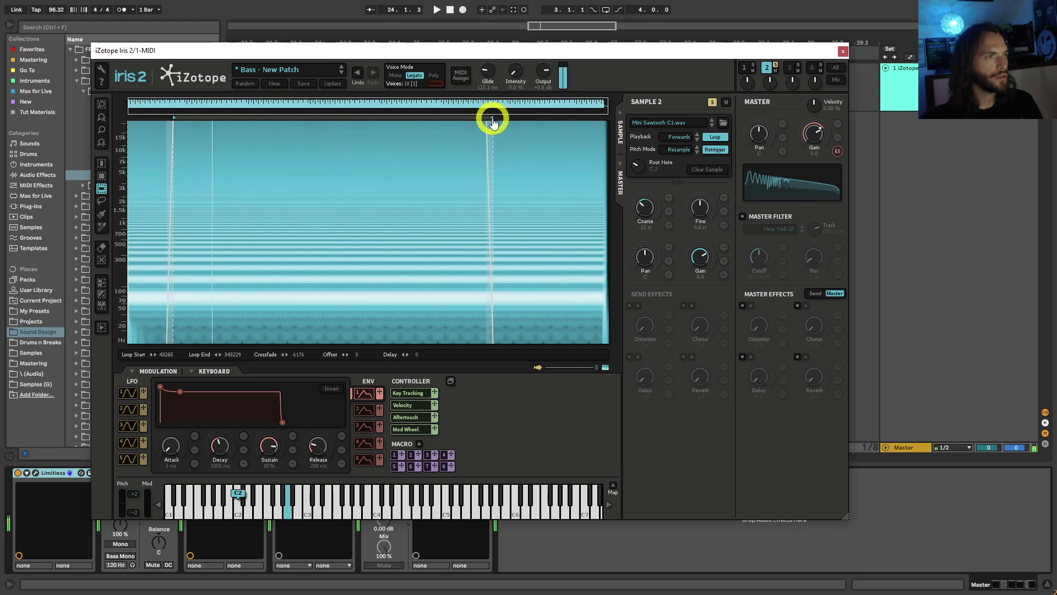
left_click_drag(490, 118, 333, 118)
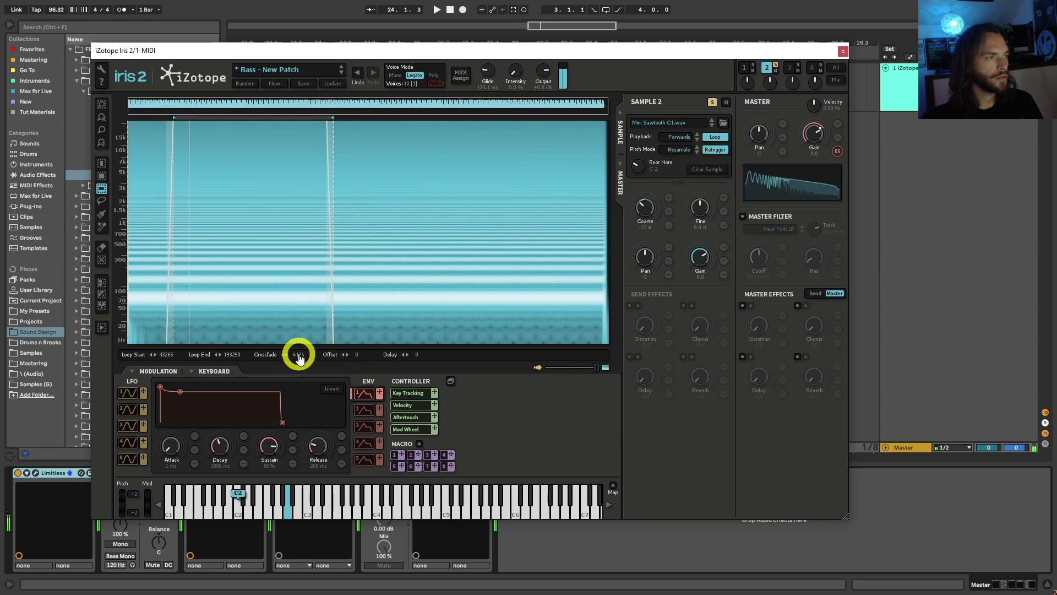
left_click_drag(298, 359, 301, 363)
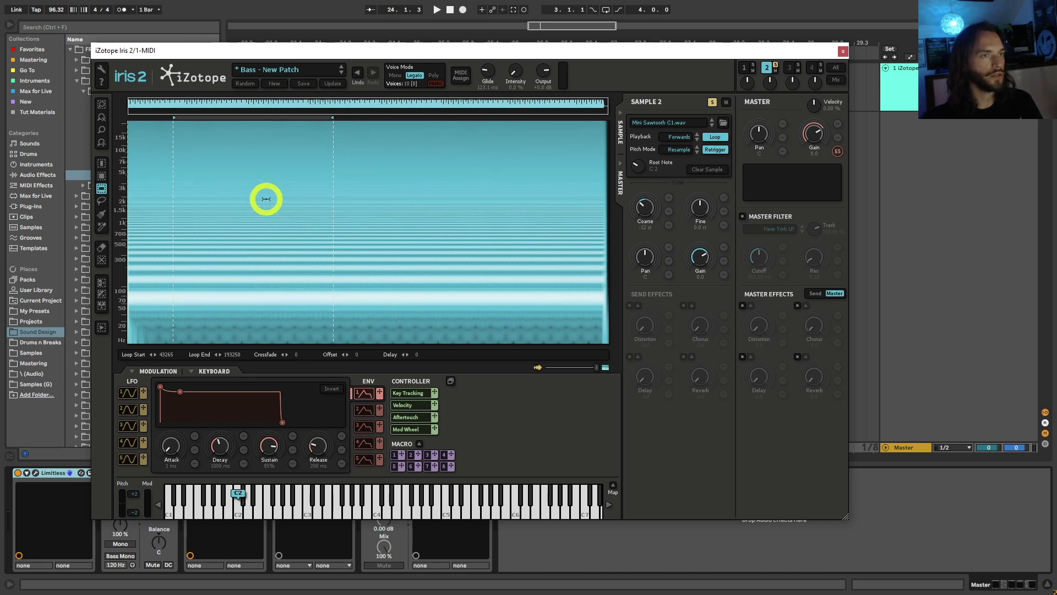
Solo Sample 1 and select only its frequencies above about 100 Hz across the whole spectrogram.
left_click(744, 68)
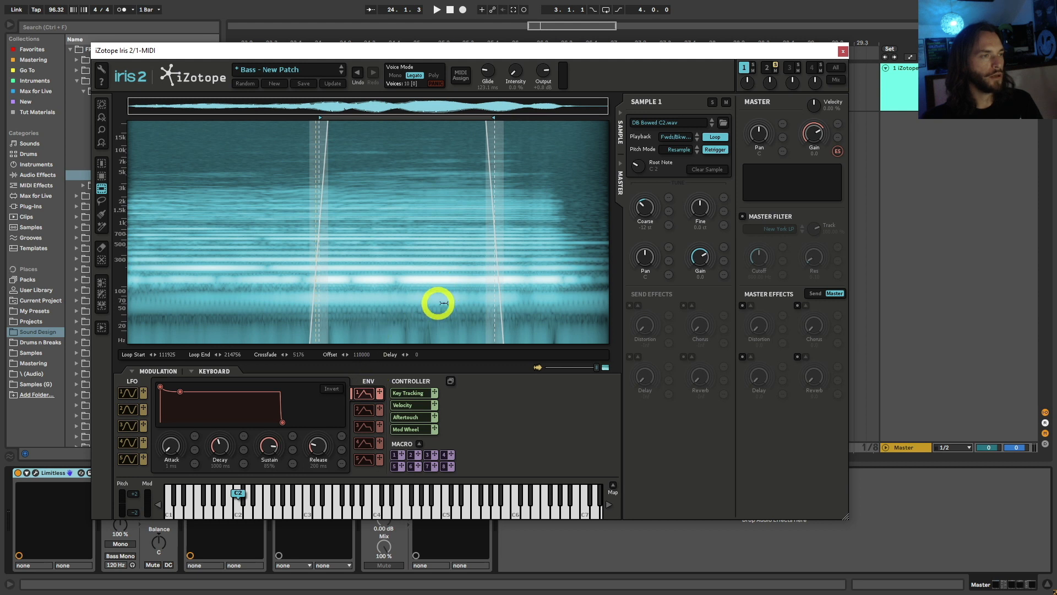
left_click(766, 68)
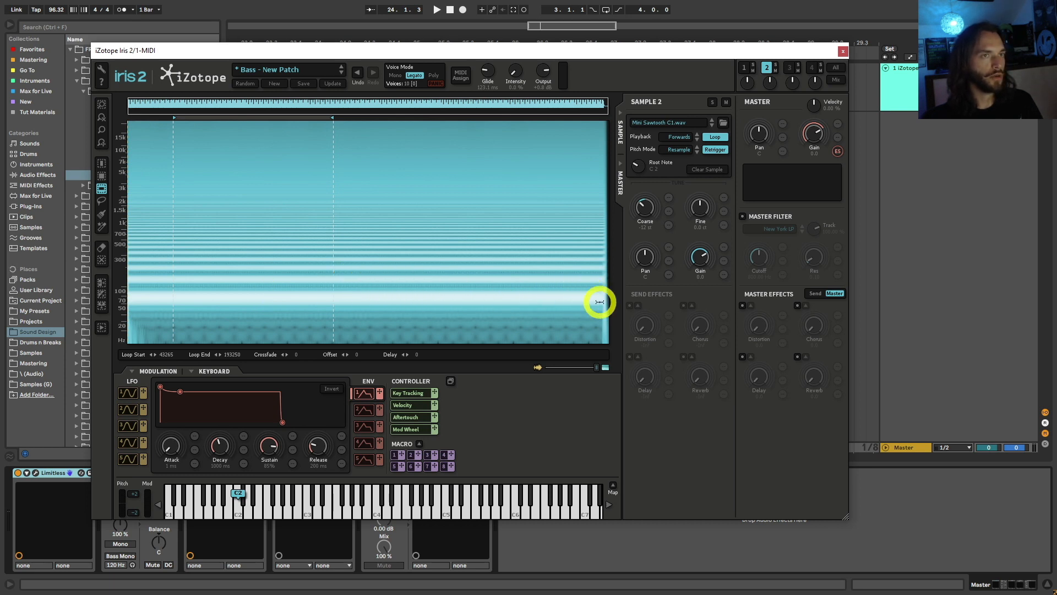
left_click(746, 67)
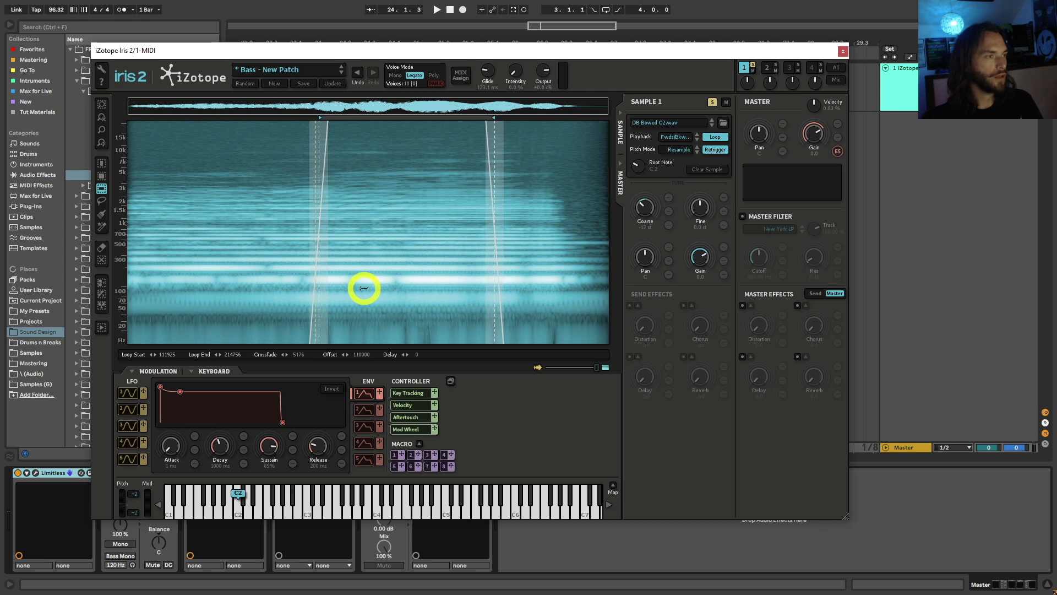
left_click_drag(364, 288, 378, 88)
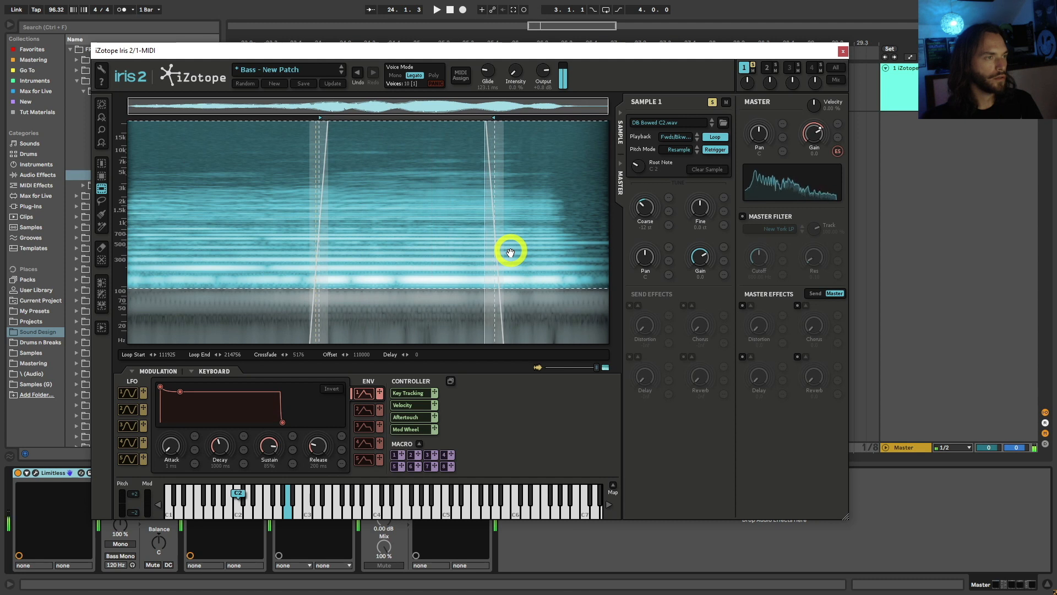
mouse_move(392, 288)
left_mouse_down()
mouse_move(391, 313)
mouse_move(395, 292)
left_mouse_up()
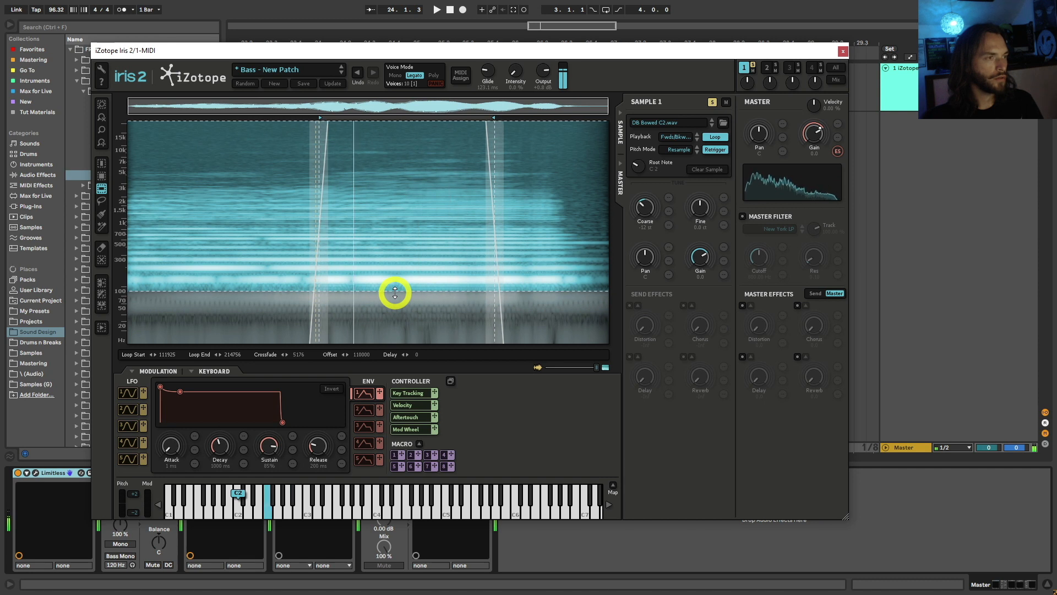
Raise the lower edge of Sample 1's frequency selection to just above 100 Hz and turn off its solo.
left_click_drag(395, 292, 394, 290)
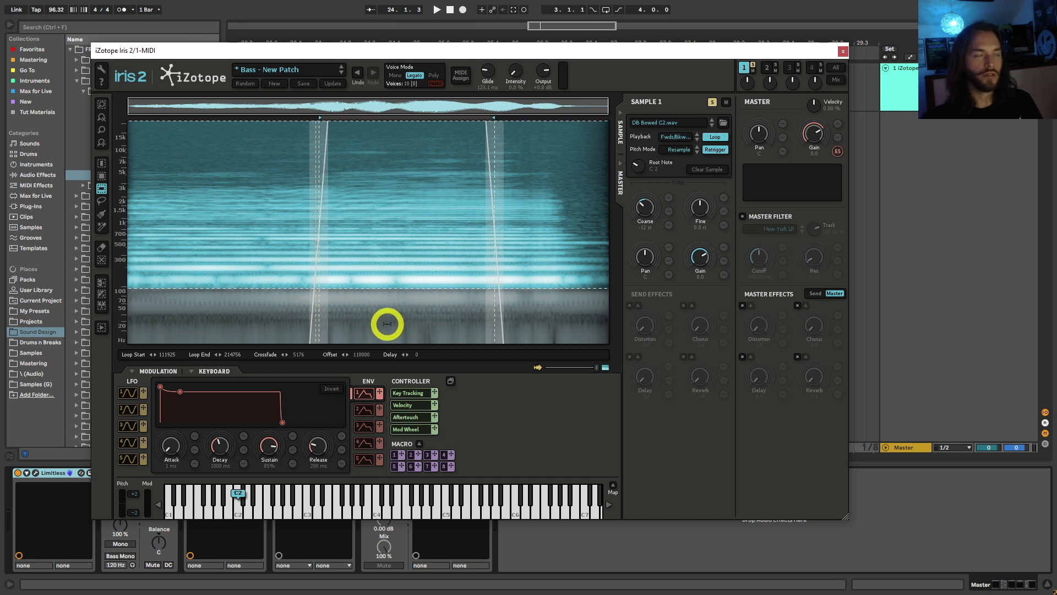
left_click(753, 65)
Select only Sample 2's frequencies below about 270 Hz across the whole spectrogram and briefly audition that layer in solo.
left_click(765, 66)
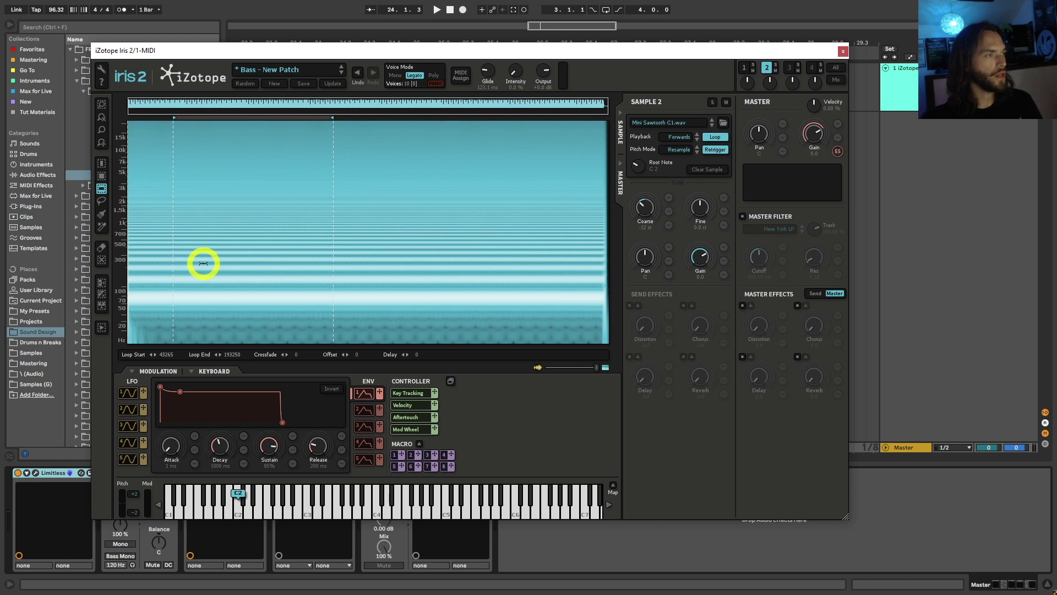
left_click(203, 263)
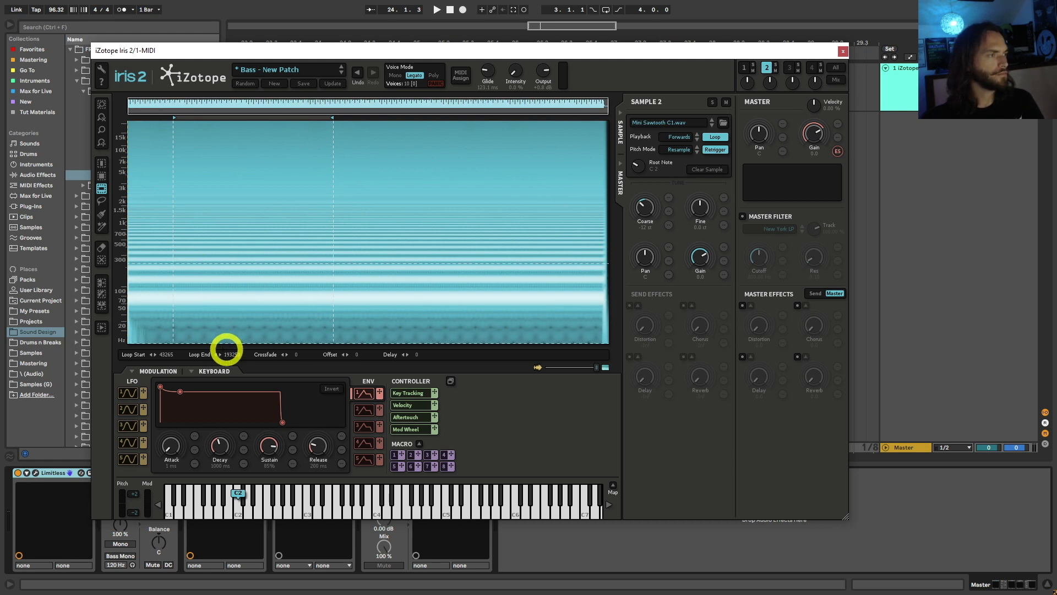
left_click_drag(227, 349, 228, 352)
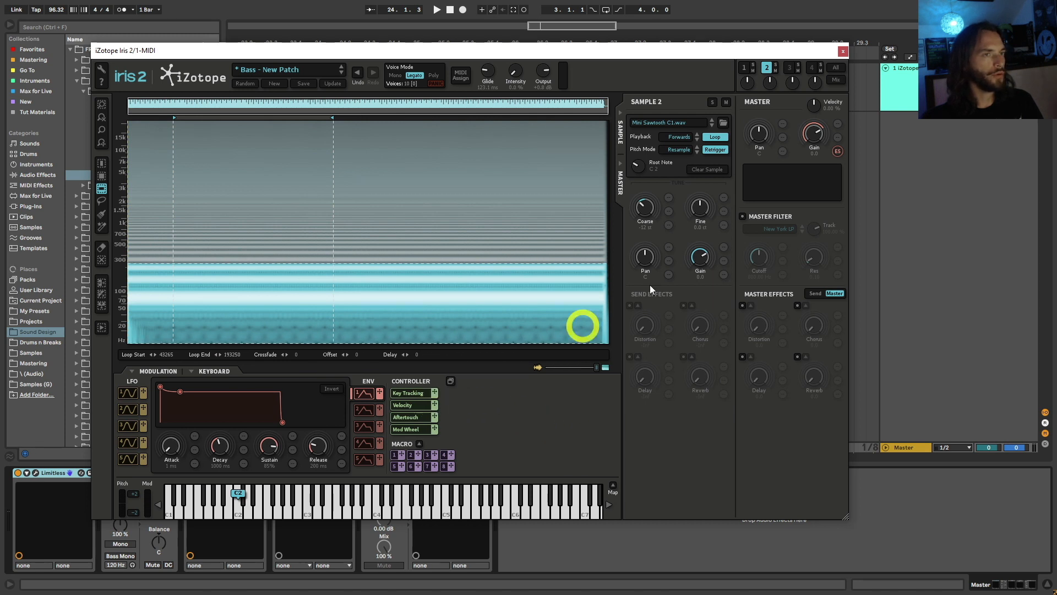
left_click(775, 65)
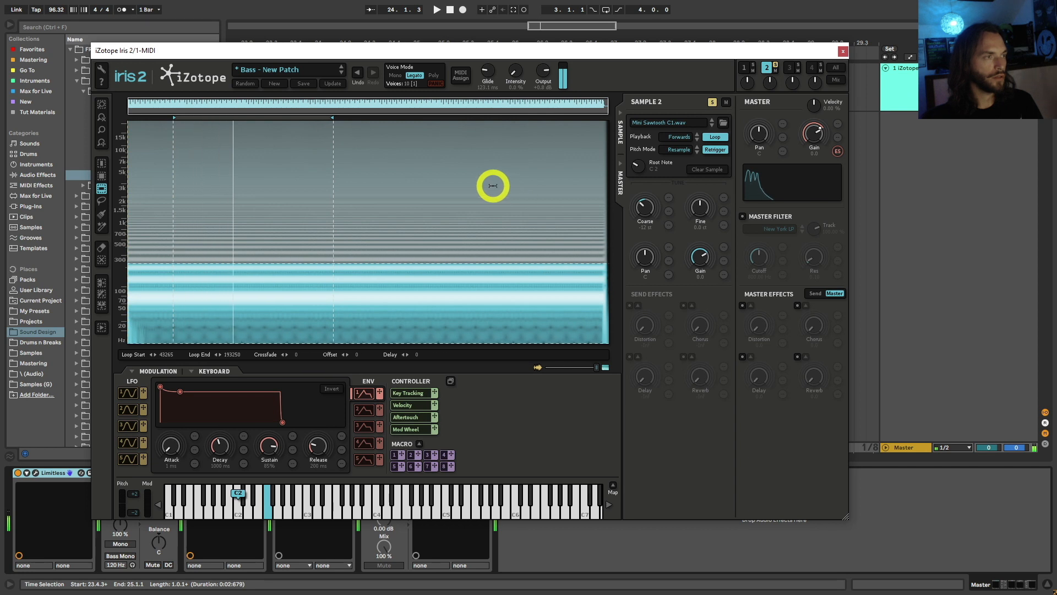
left_click(774, 65)
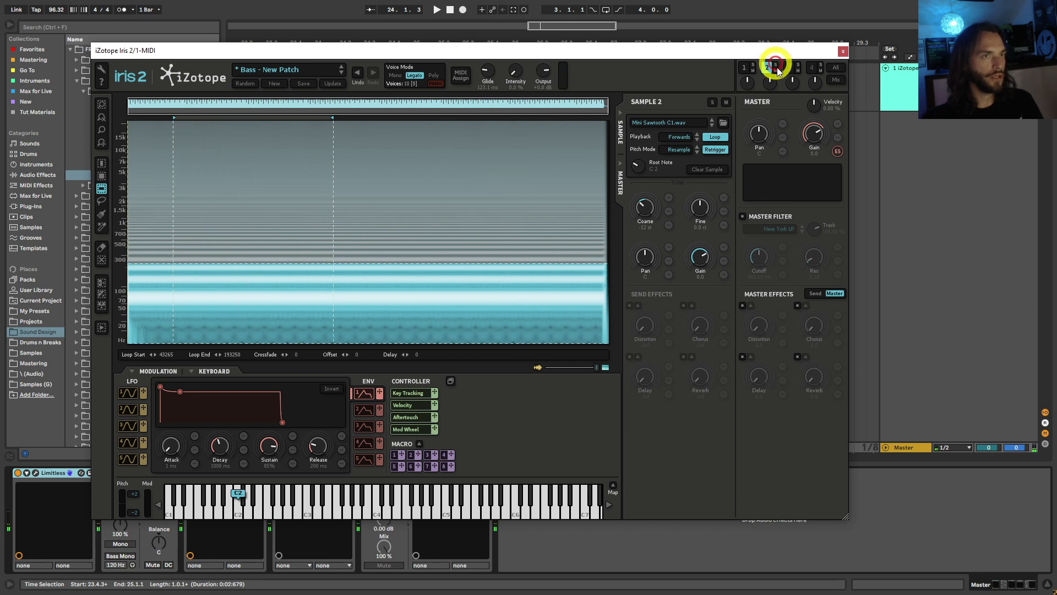
Audition both layers together and compare the spectral selections of Sample 1 and Sample 2.
left_click(743, 68)
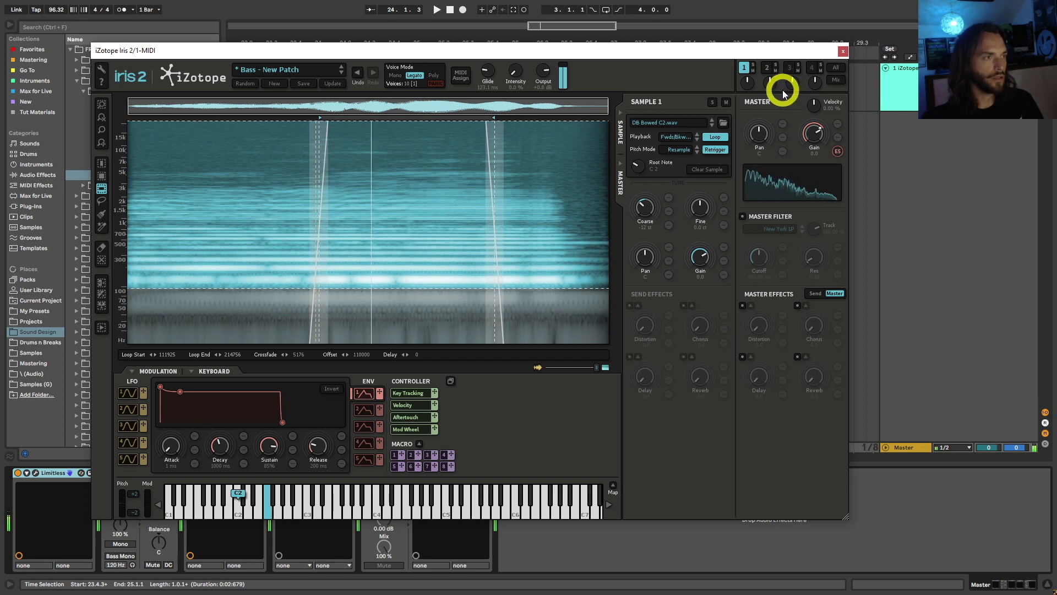
left_click(725, 102)
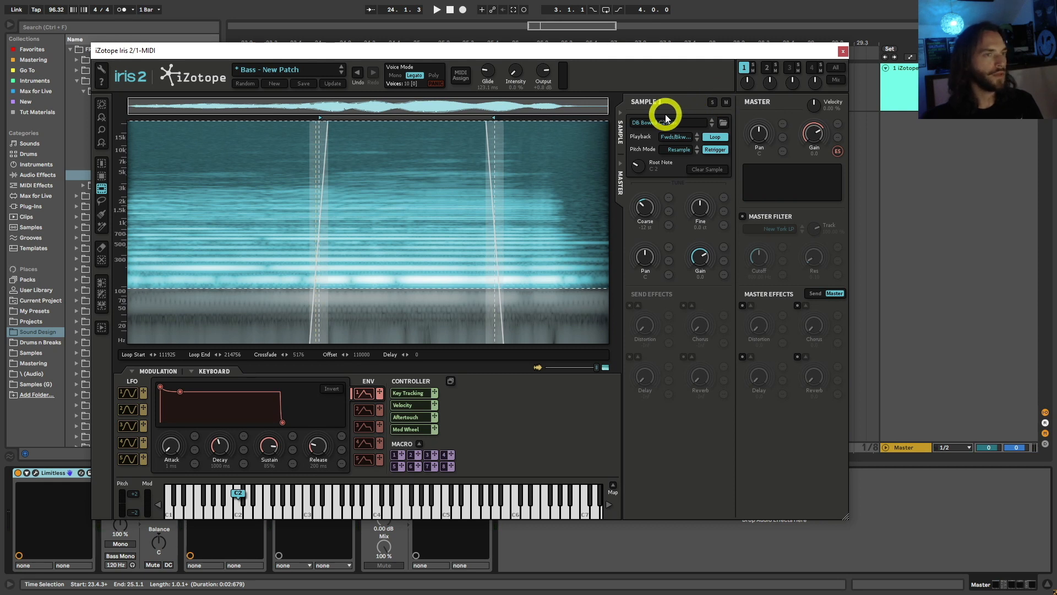
left_click(767, 67)
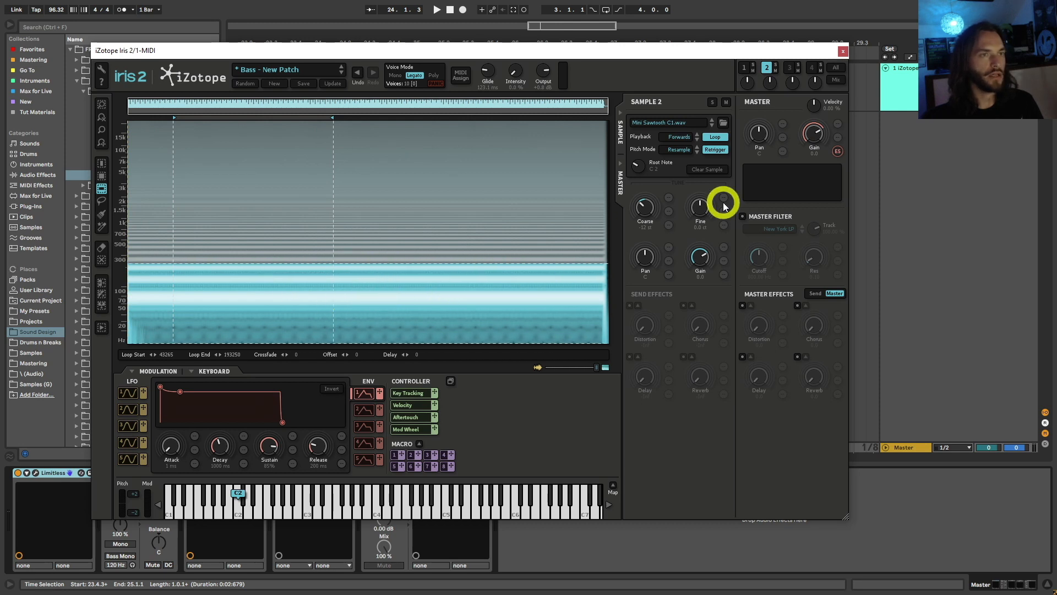
Disable Retrigger for both Sample 1 and Sample 2 and shorten the Glide time to about 104 ms.
left_click(743, 70)
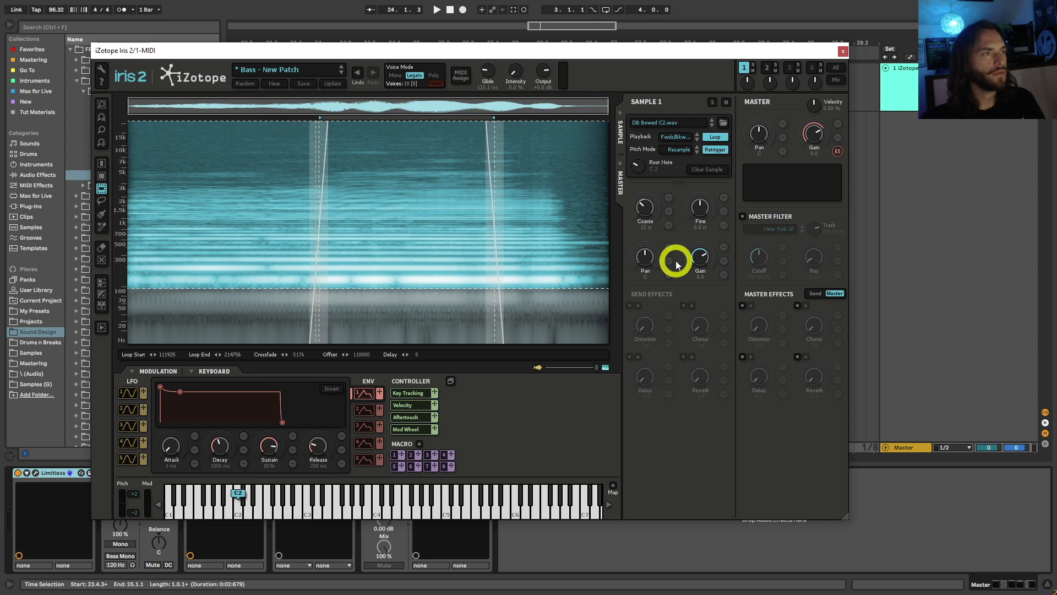
left_click(716, 149)
left_click(768, 68)
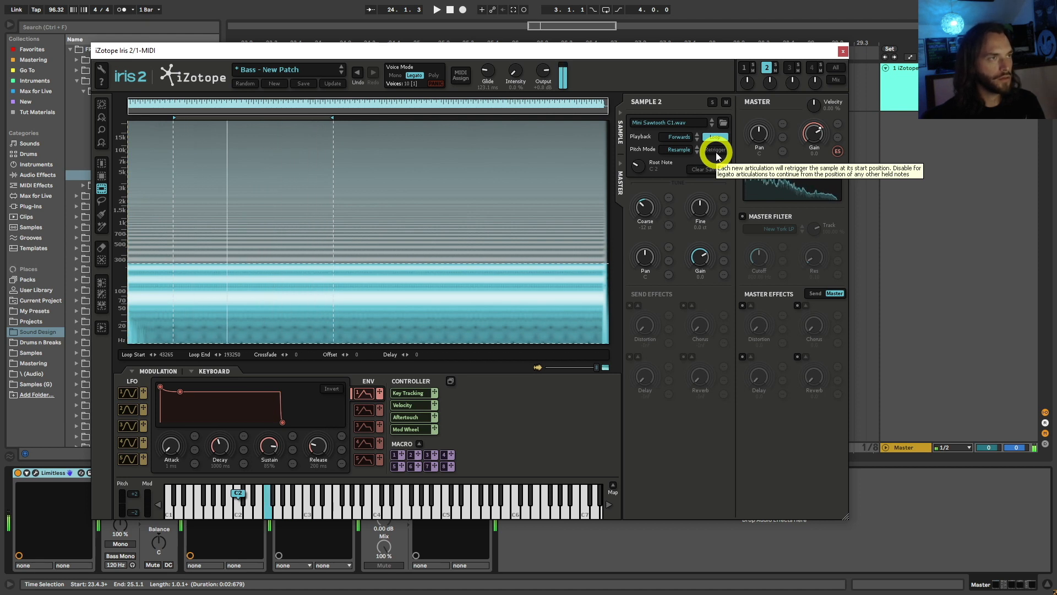
scroll(488, 71, "down", 3)
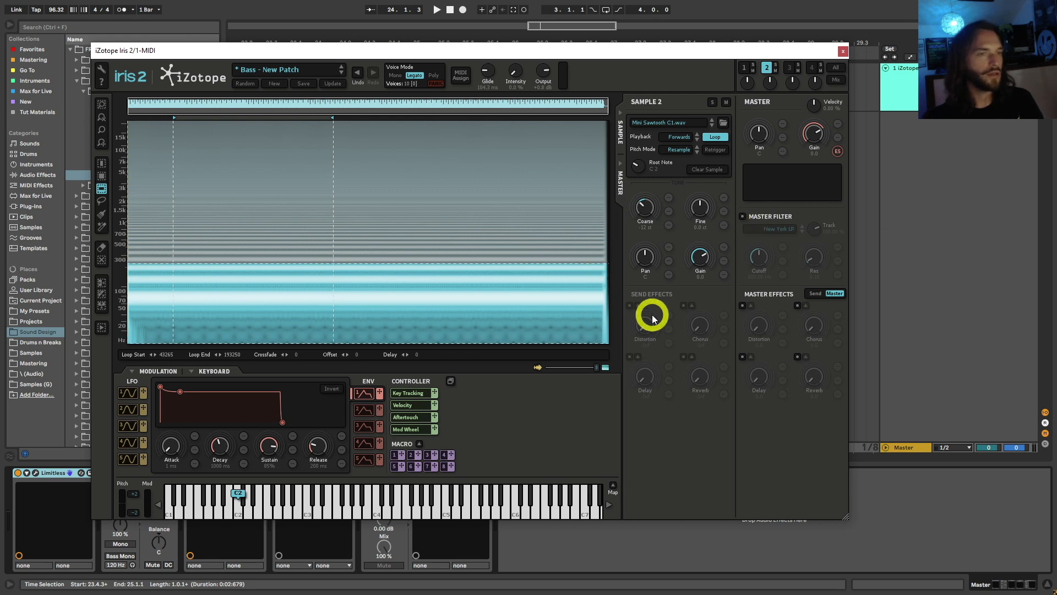
Enable Distortion in the master effects and set its level to 50.
left_click(815, 295)
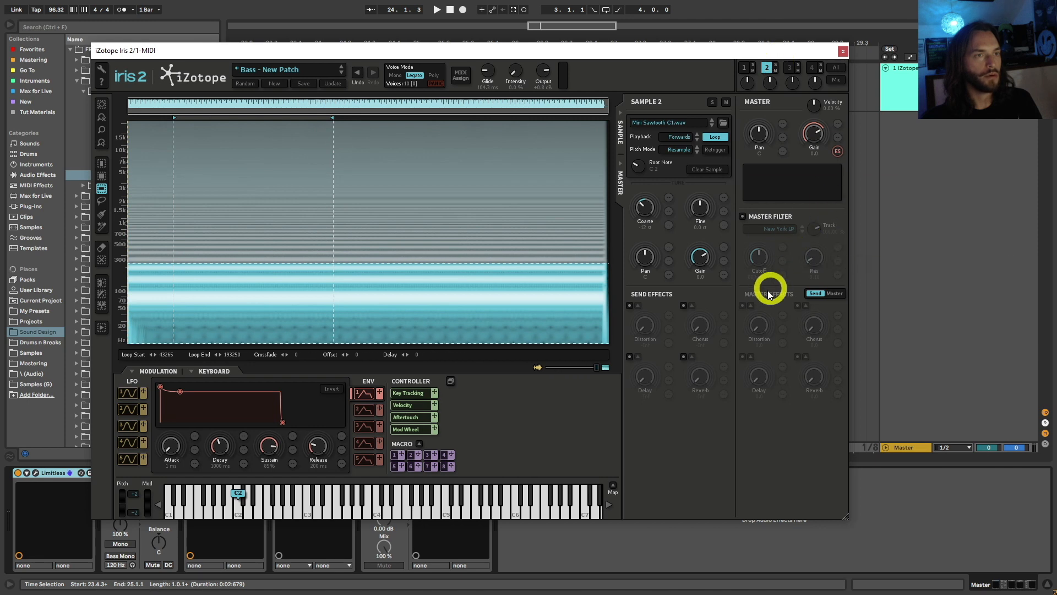
left_click(834, 294)
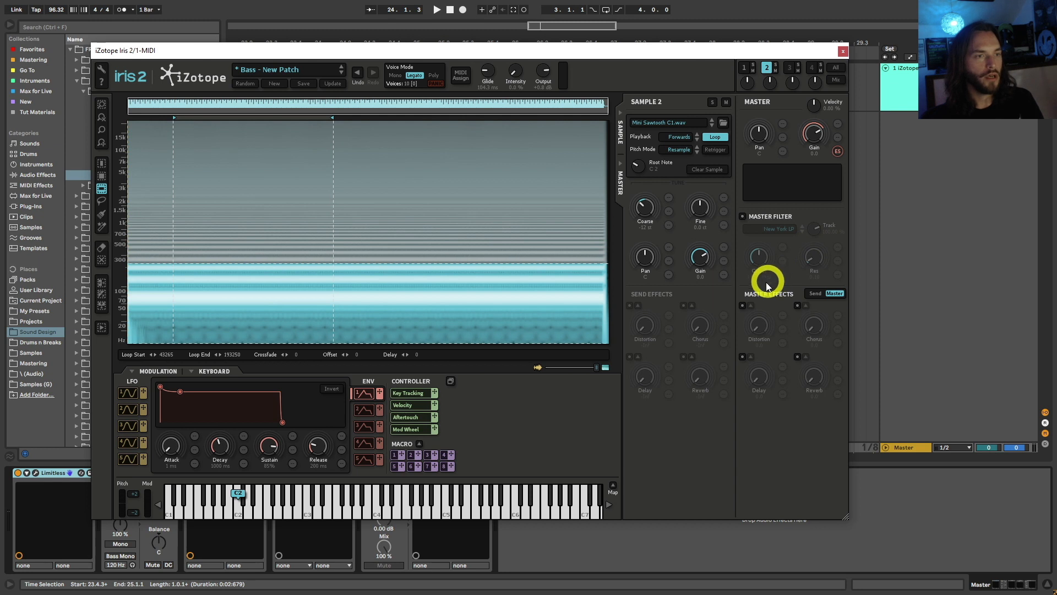
left_click(742, 306)
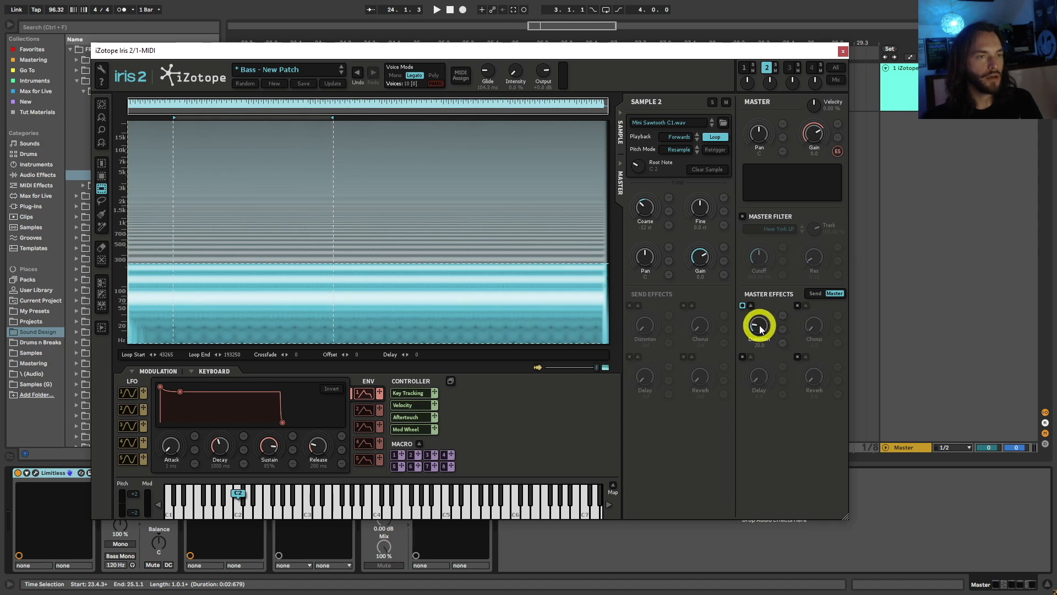
left_click_drag(760, 328, 763, 326)
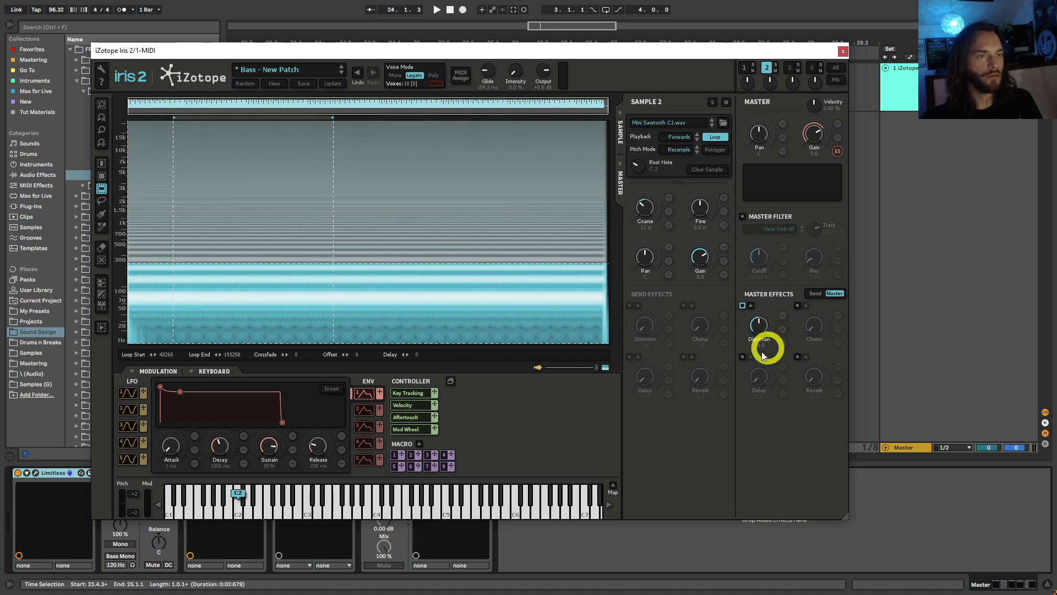
Inspect the master Distortion's available types, keep Tube, and set the Amount to 51%.
left_click(750, 305)
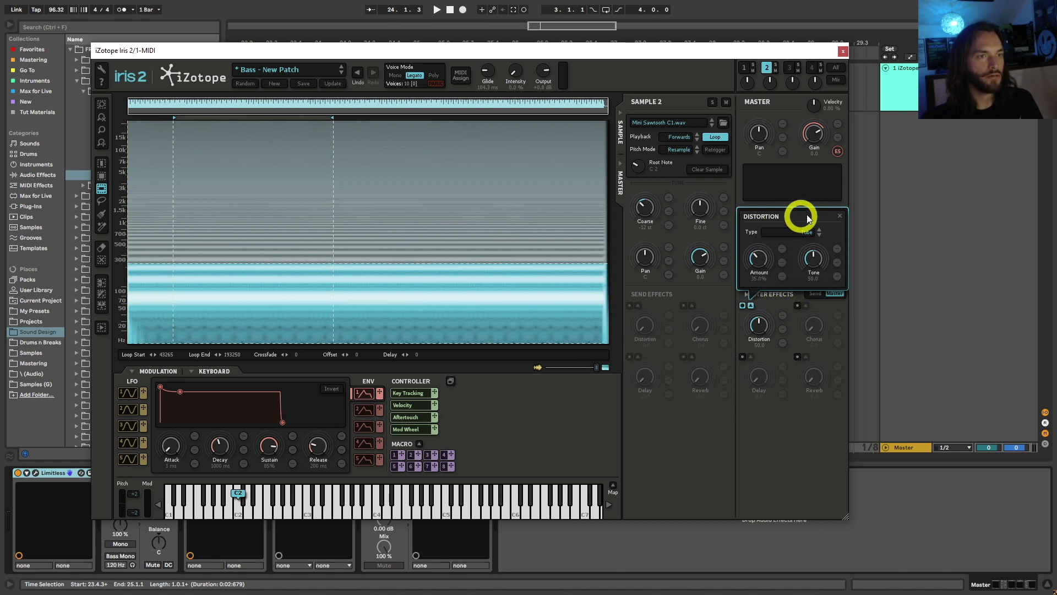
left_click(804, 232)
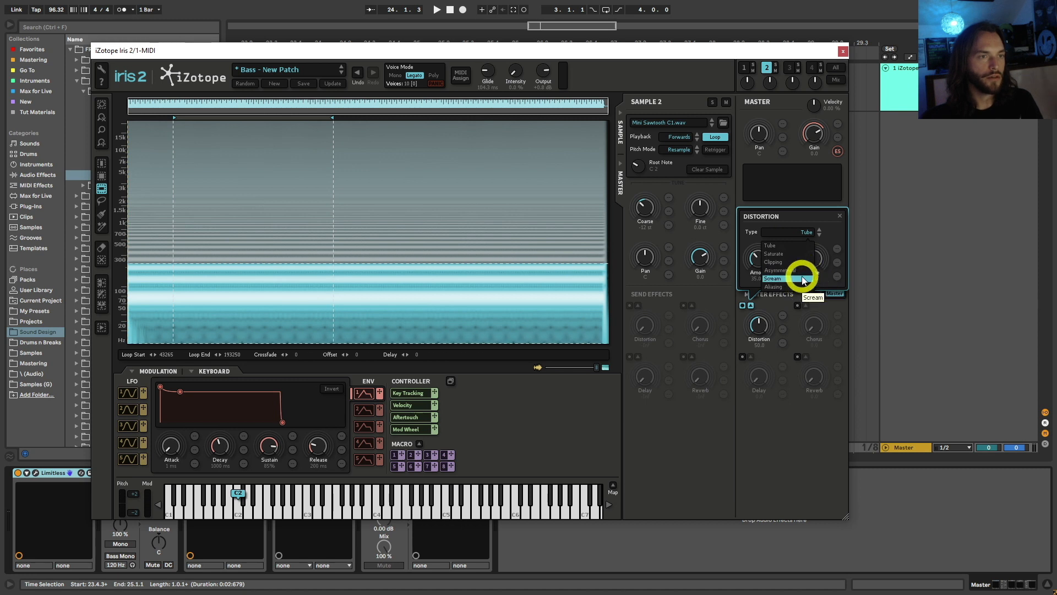
left_click(834, 243)
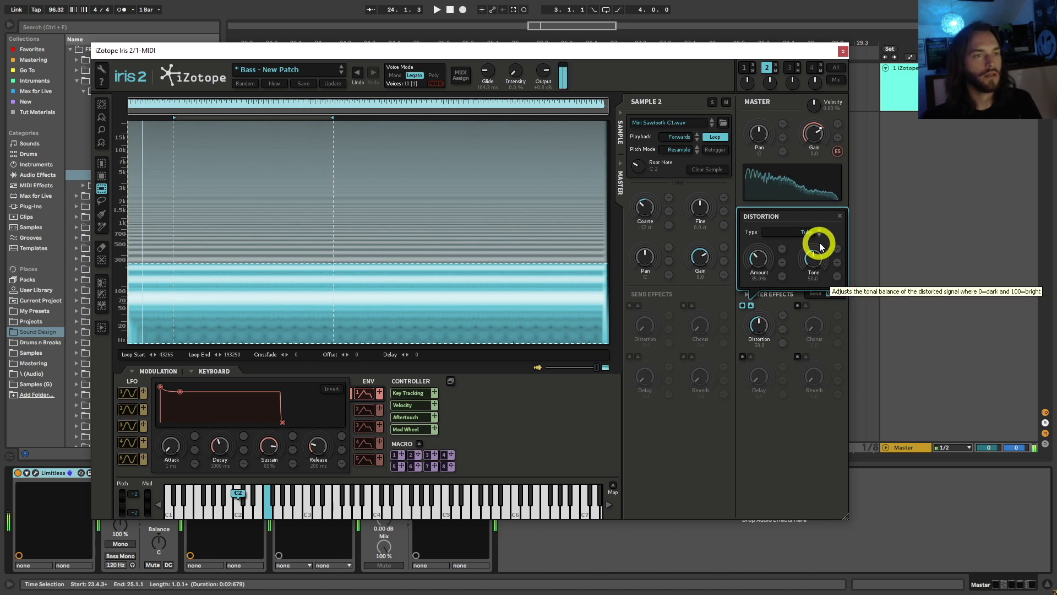
mouse_move(755, 259)
left_mouse_down()
mouse_move(760, 241)
mouse_move(757, 258)
left_mouse_up()
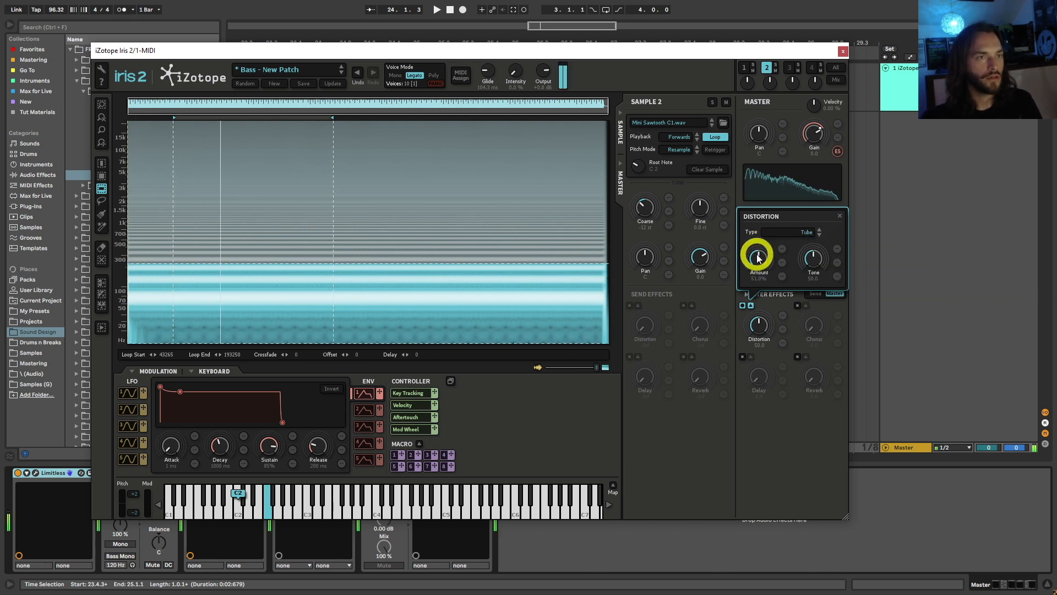
Try the Saturate, Clipping, Asymmetric, Scream and Aliasing distortion types in turn while playing notes.
left_click(820, 235)
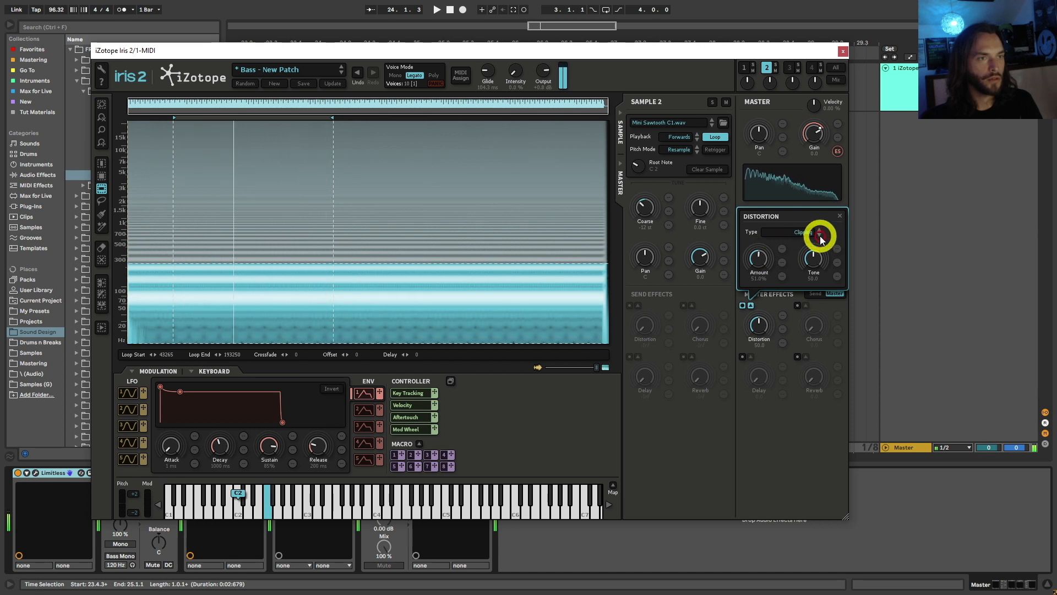
left_click(820, 236)
left_click(820, 236)
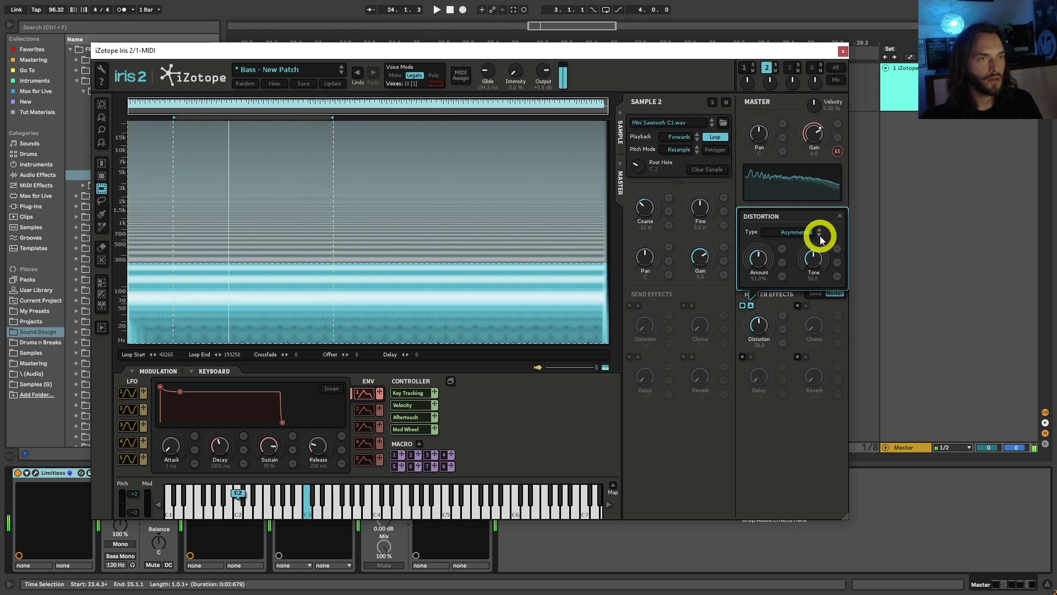
left_click(821, 236)
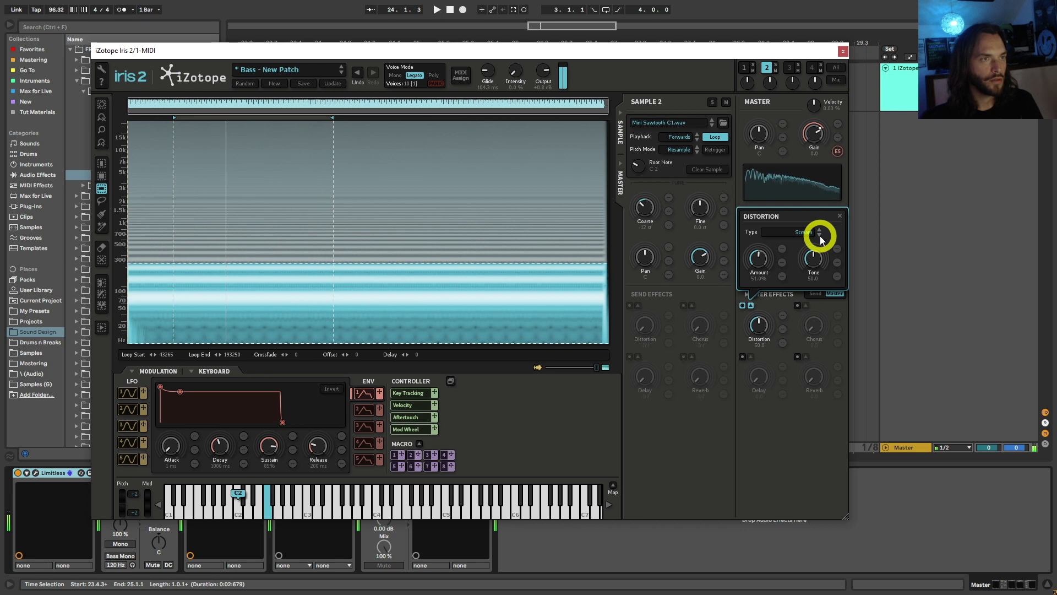
left_click(820, 236)
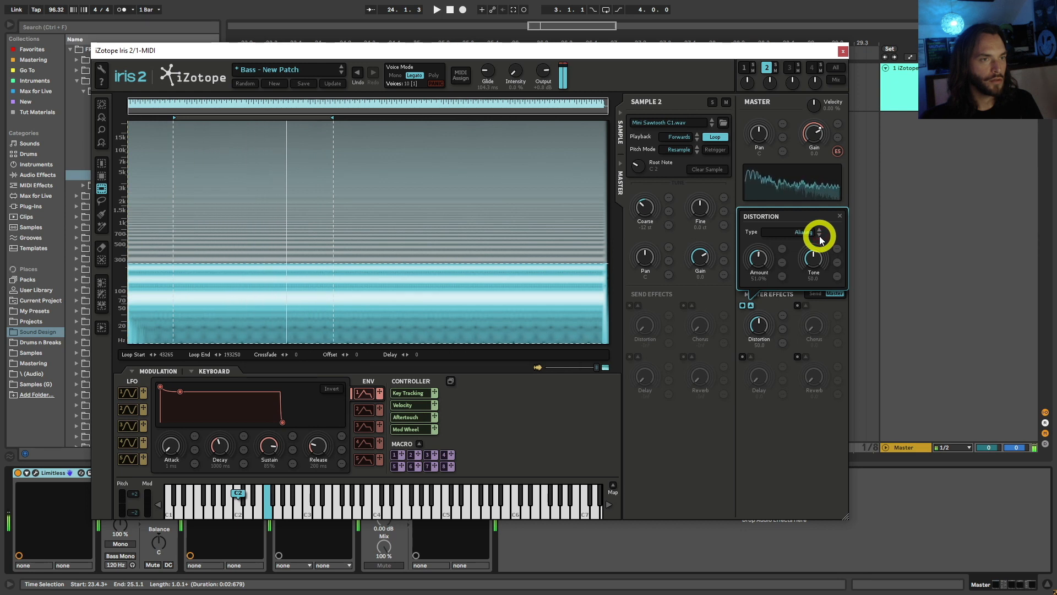
left_click(820, 236)
Set the master Distortion to the Clipping type with Tone at 65 and Amount at 52%.
left_click_drag(817, 260, 815, 256)
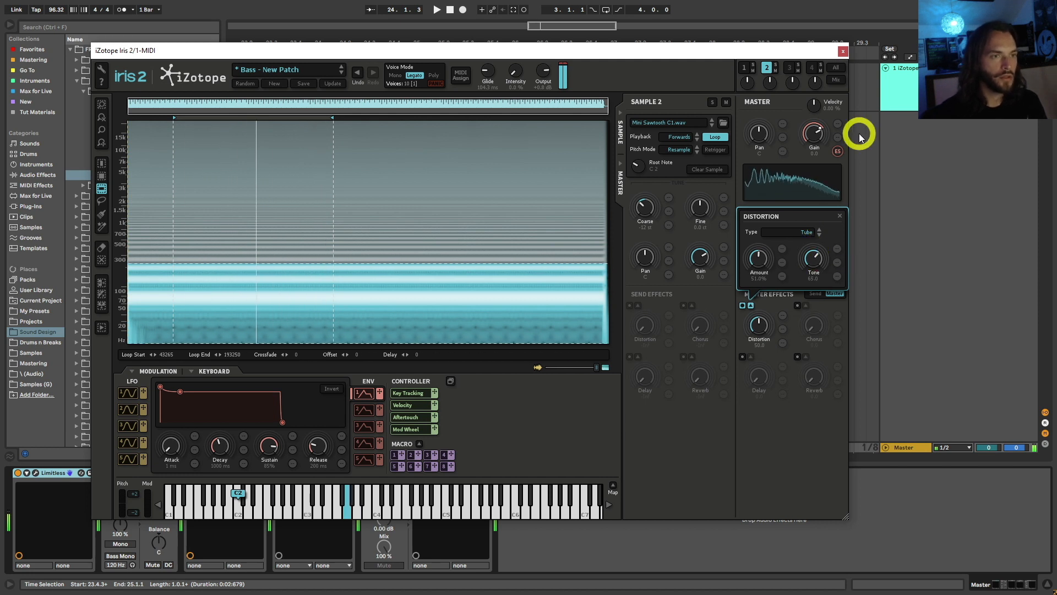
mouse_move(762, 255)
left_mouse_down()
mouse_move(769, 245)
mouse_move(759, 255)
left_mouse_up()
left_click(820, 235)
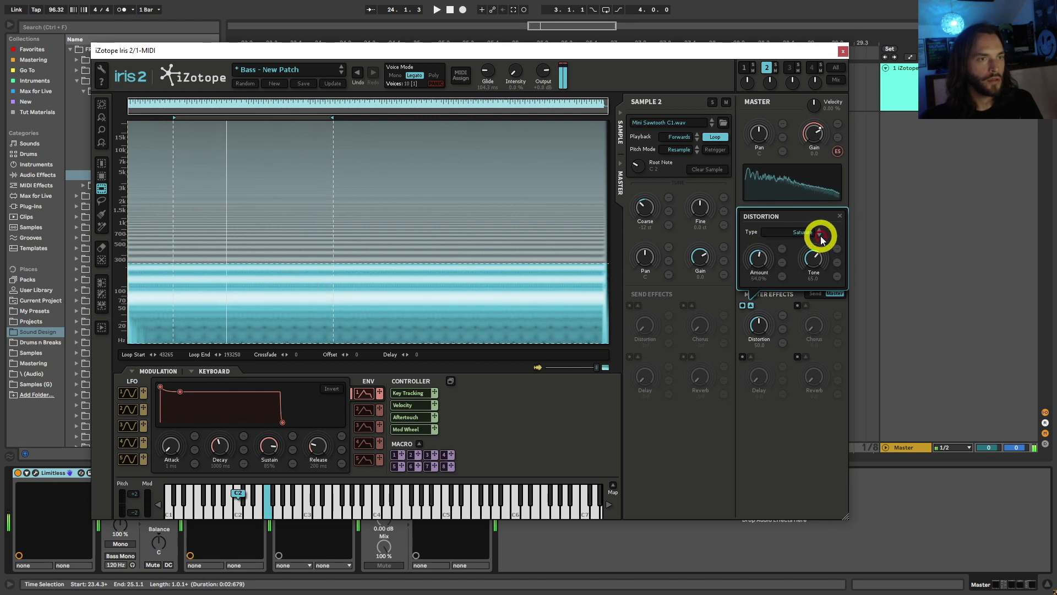
left_click_drag(762, 253, 759, 256)
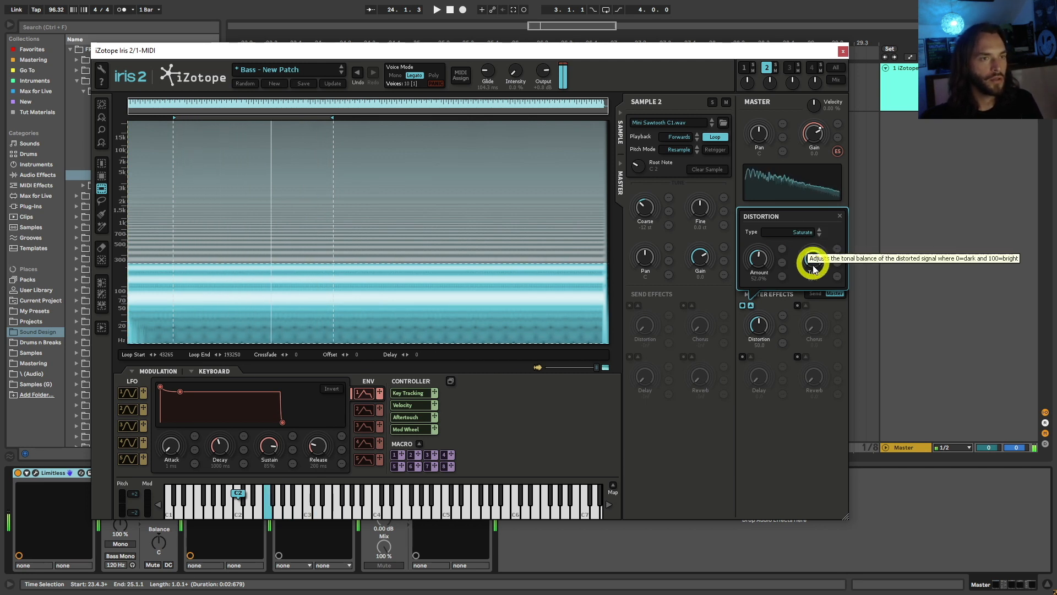
left_click(820, 235)
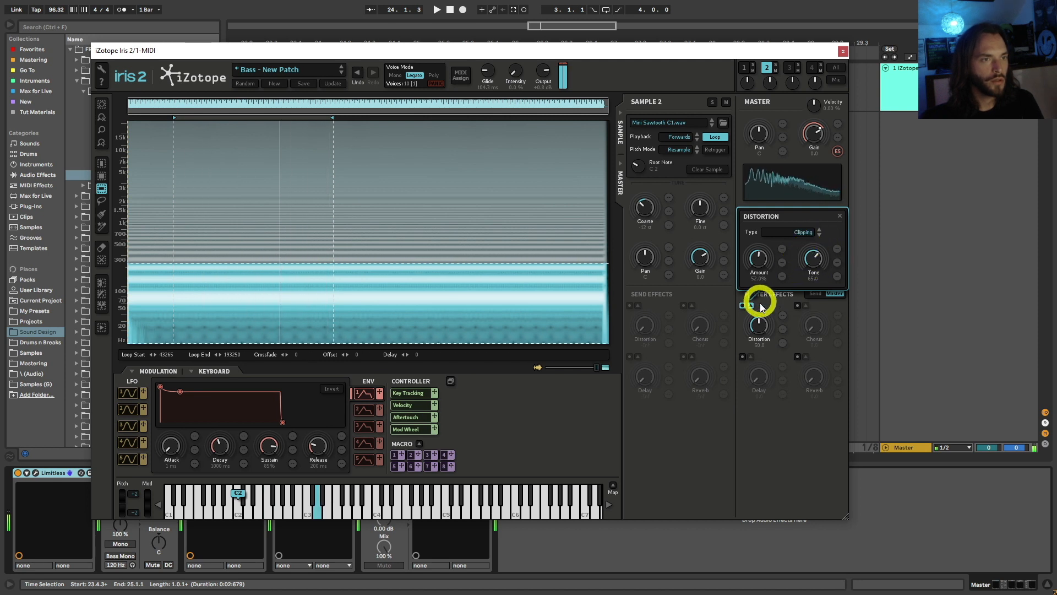
Lower the master Distortion level to about 48 and raise its Tone to 100.
left_click(743, 306)
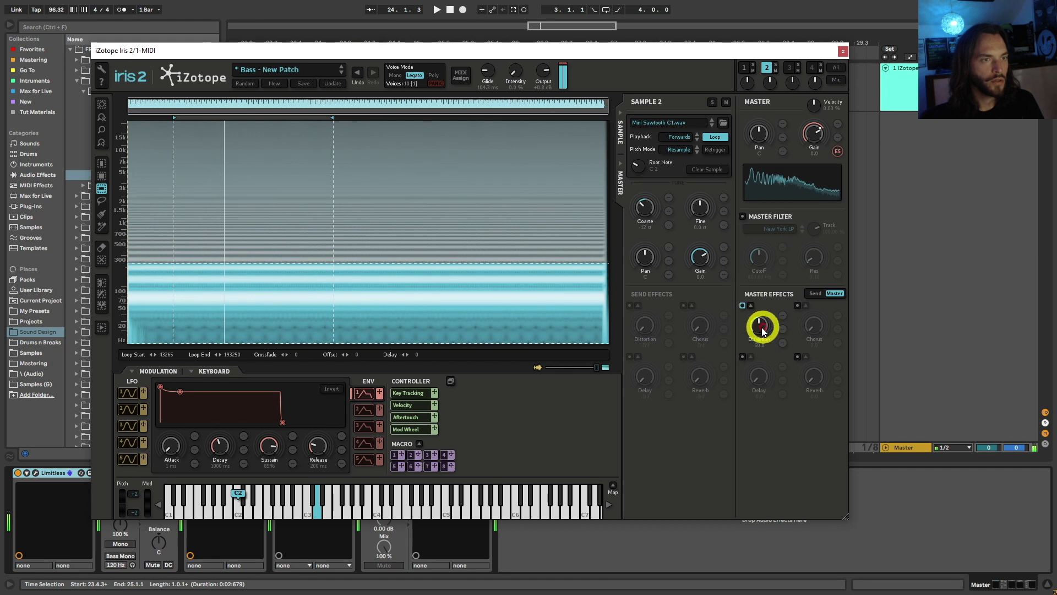
mouse_move(761, 325)
left_mouse_down()
mouse_move(765, 284)
mouse_move(765, 333)
left_mouse_up()
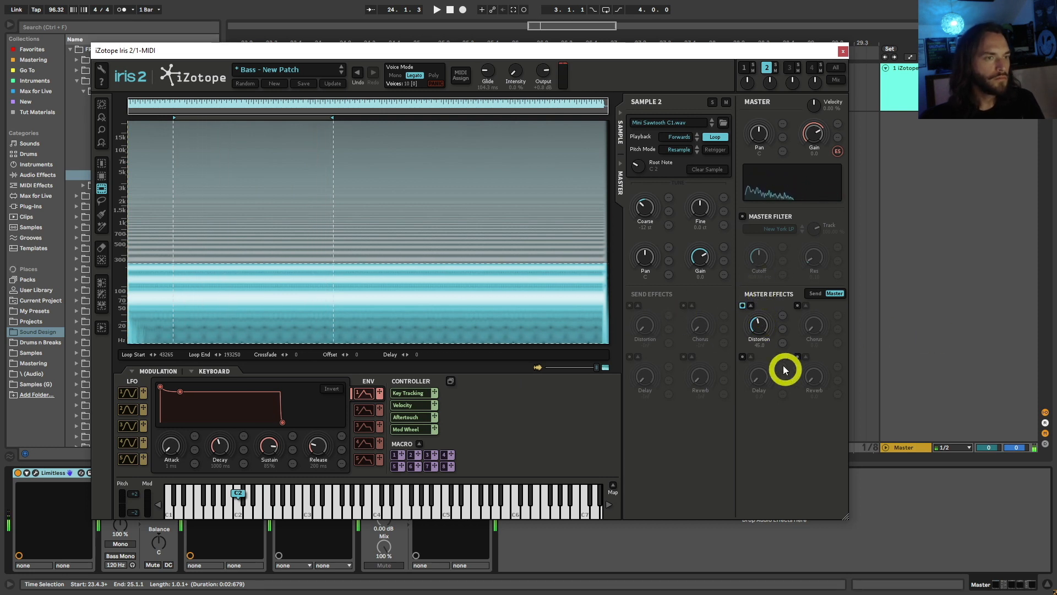
left_click(750, 306)
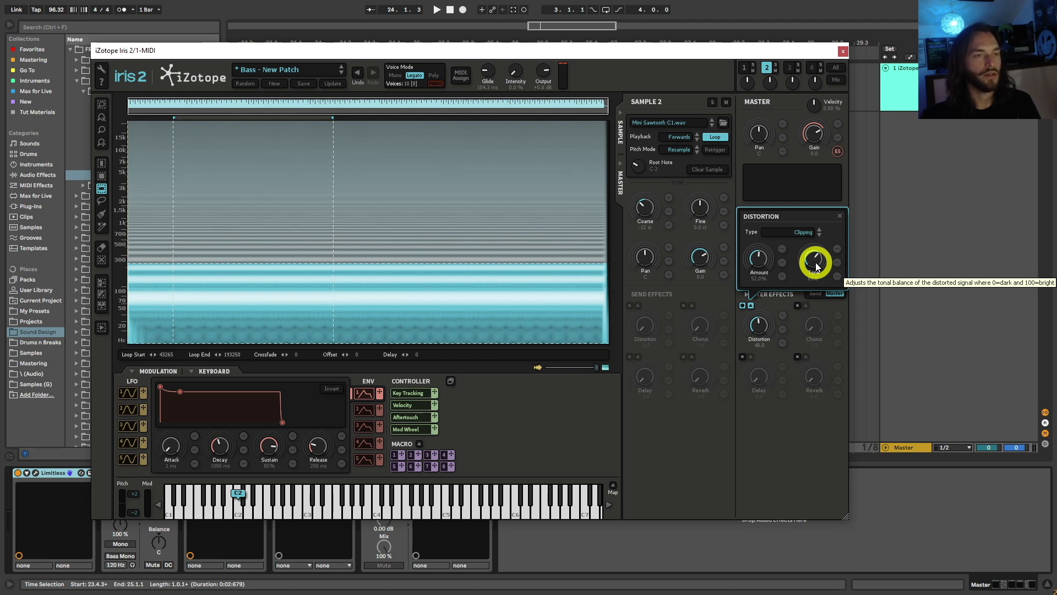
left_click_drag(815, 262, 808, 221)
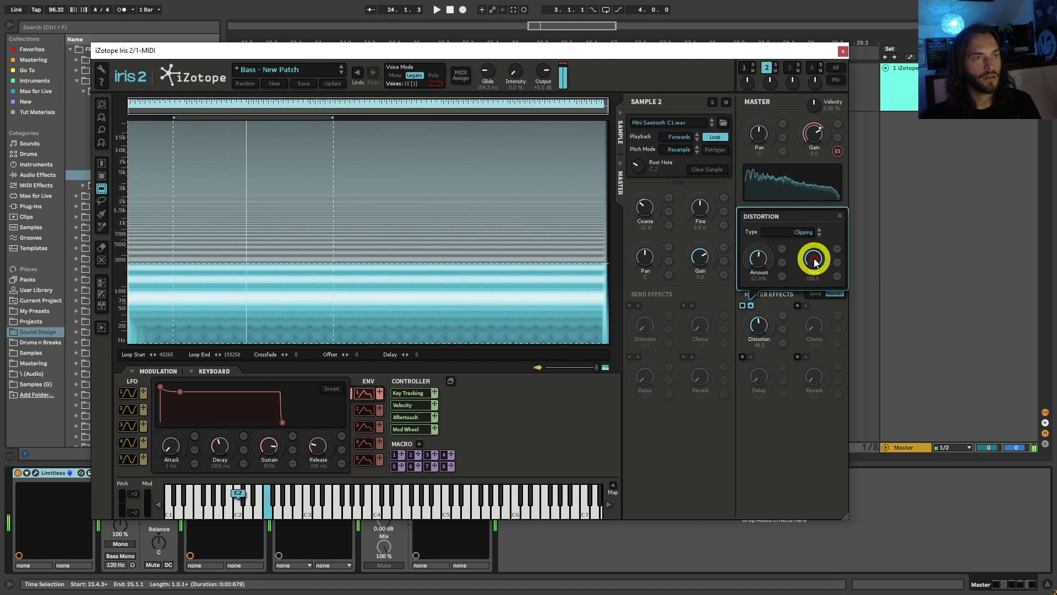
mouse_move(813, 260)
left_mouse_down()
mouse_move(804, 340)
mouse_move(792, 212)
left_mouse_up()
mouse_move(812, 263)
left_mouse_down()
mouse_move(807, 333)
mouse_move(815, 216)
mouse_move(828, 268)
mouse_move(849, 274)
left_mouse_up()
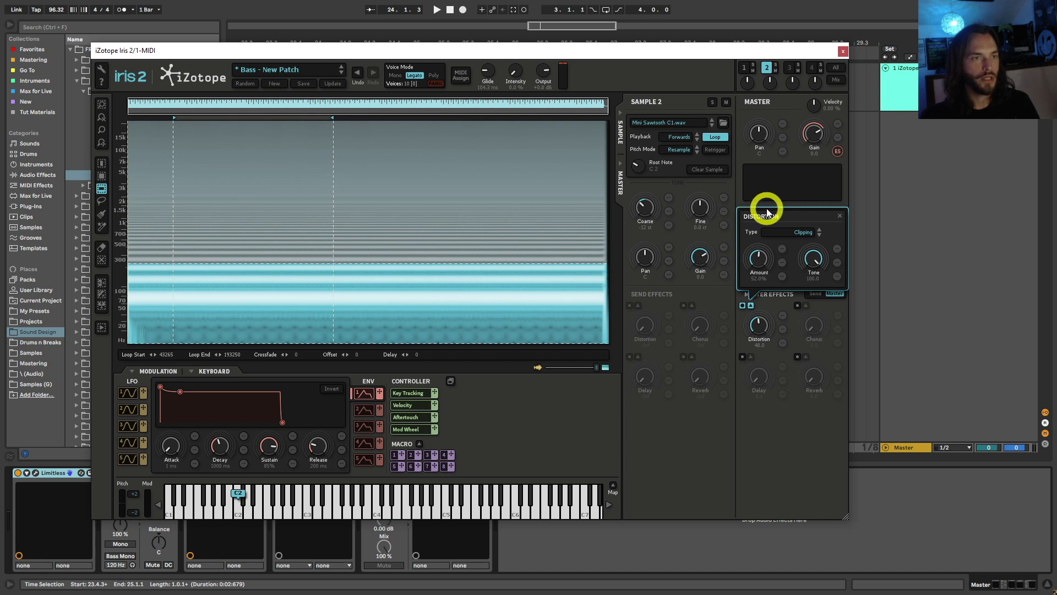
left_click(840, 216)
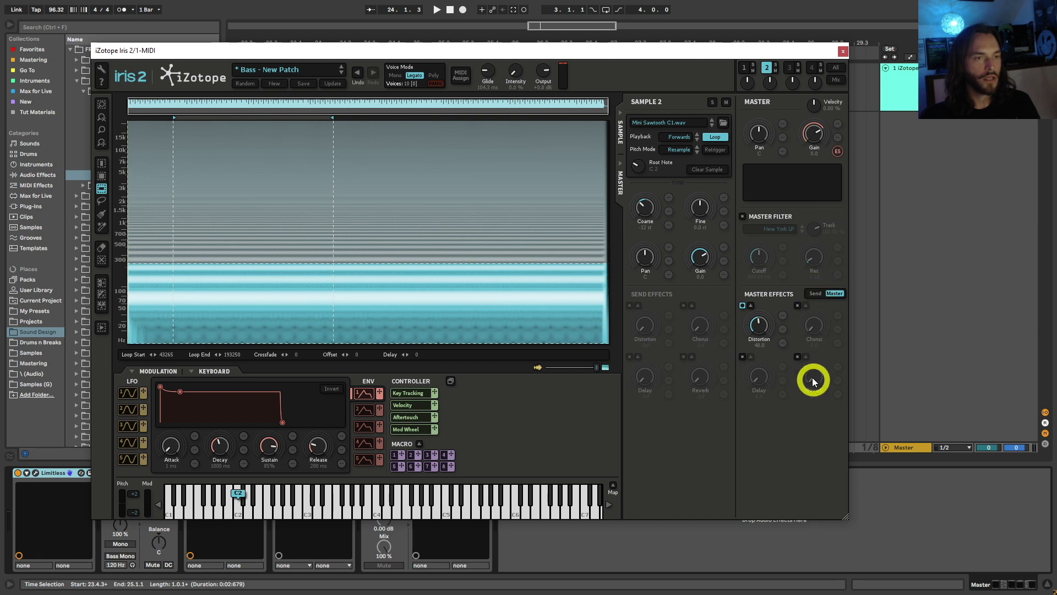
Enable the master Reverb, open its detailed settings and set the Reverb blend to 55.
left_click(797, 355)
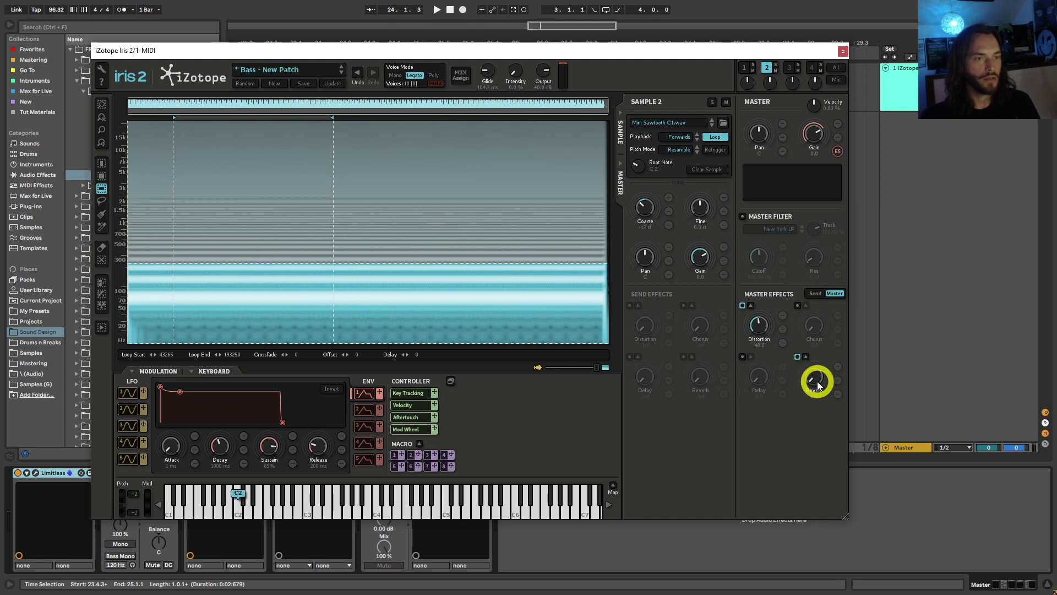
left_click(805, 356)
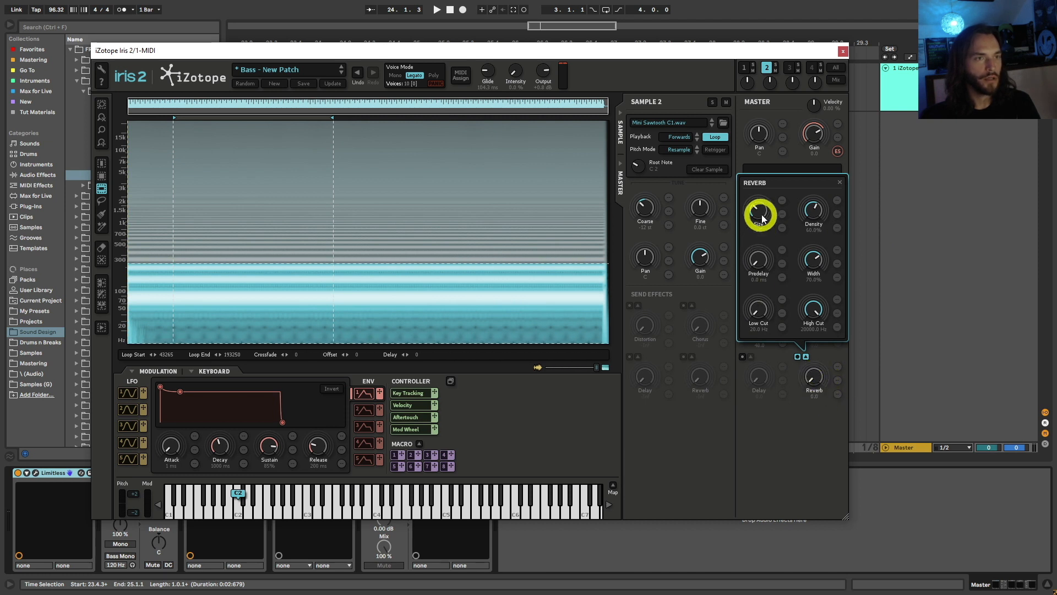
left_click_drag(818, 367, 828, 293)
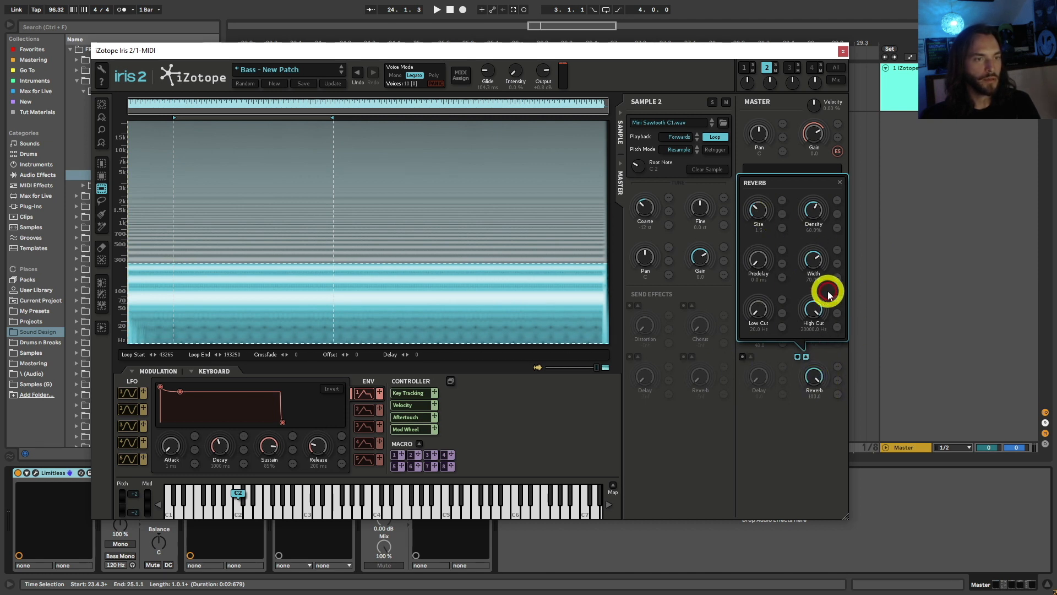
left_click_drag(816, 371, 813, 333)
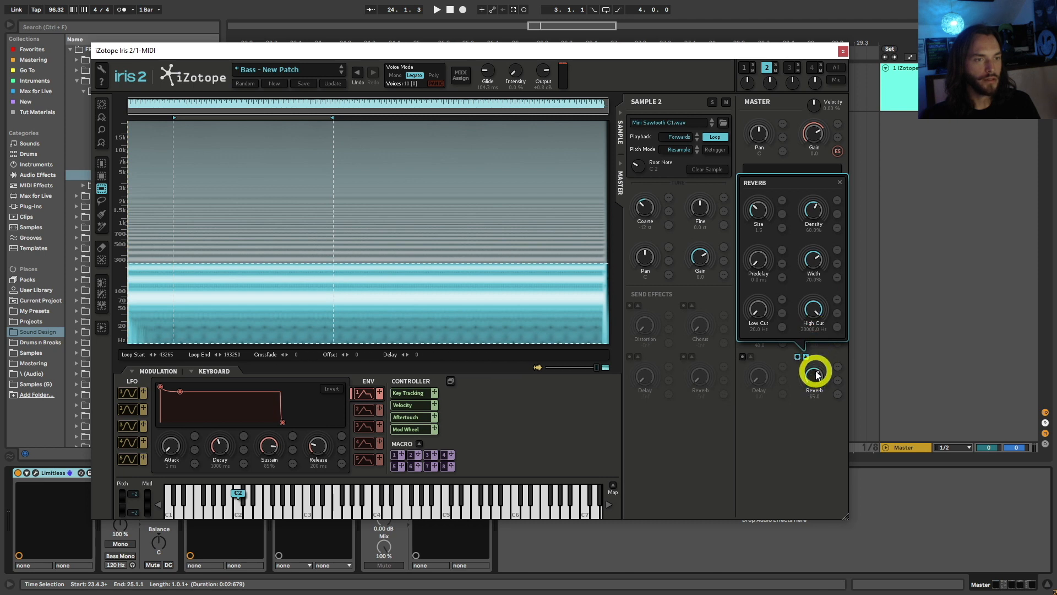
left_click_drag(815, 371, 815, 377)
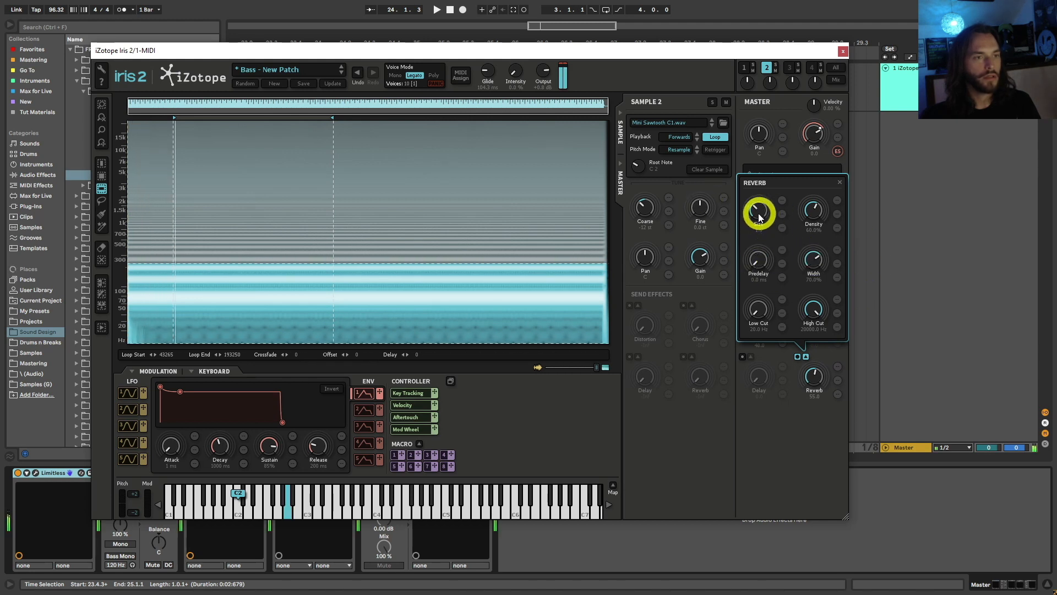
Set the master Reverb's Size to 0.4, Density to 11%, Low Cut to about 217 Hz and the blend to 100.
left_click_drag(755, 213, 755, 234)
left_click_drag(815, 376, 833, 255)
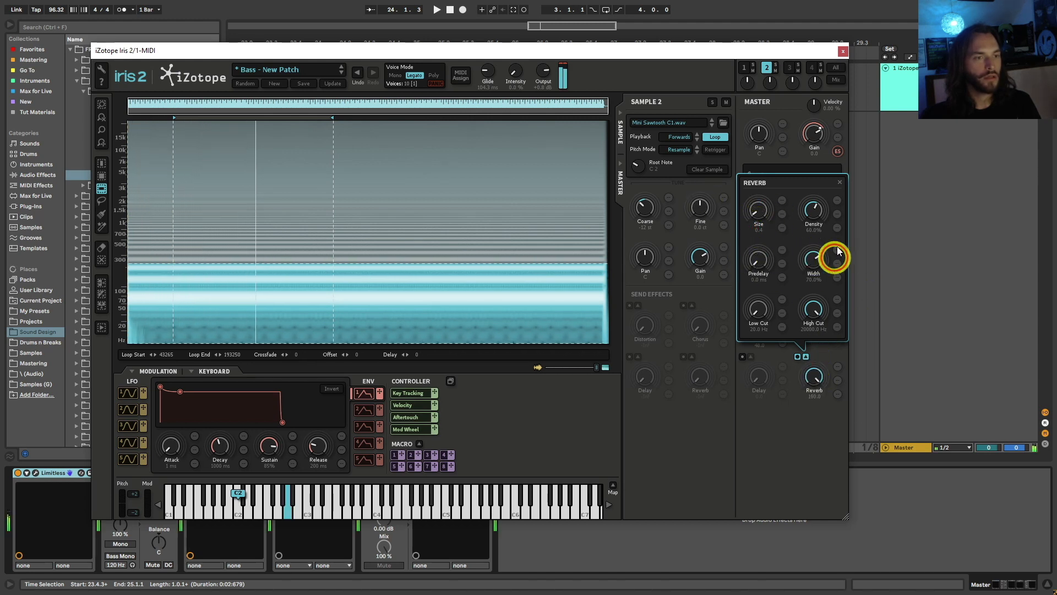
left_click_drag(812, 209, 805, 239)
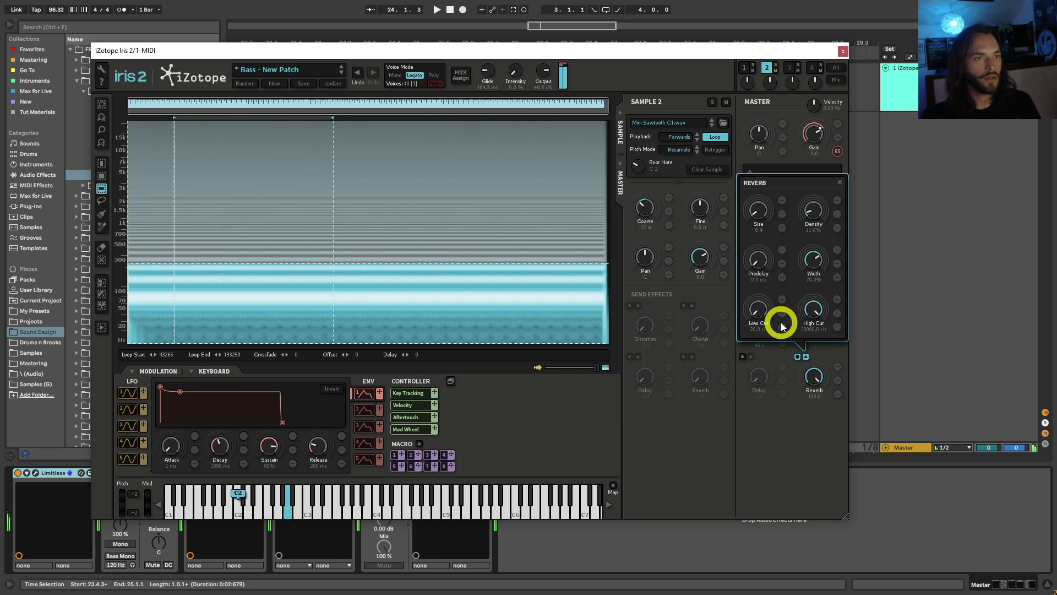
left_click_drag(779, 321, 767, 278)
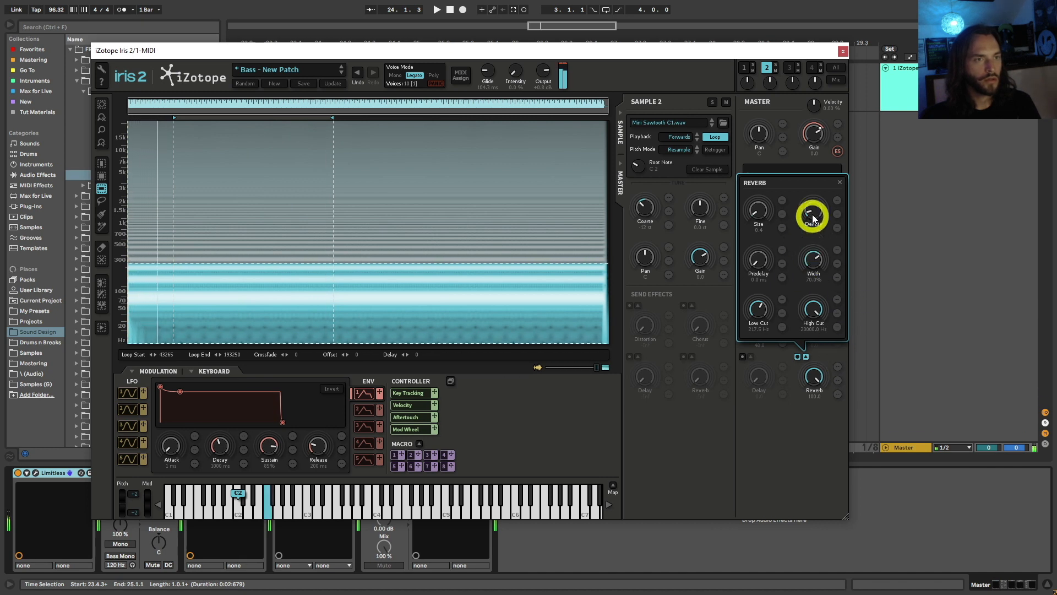
Rework the Reverb's Density, reduce its Size to 0.3 and its blend to about 16, and compare the sound with the reverb bypassed.
left_click_drag(813, 214, 818, 135)
left_click_drag(759, 216, 777, 250)
left_click_drag(826, 231, 812, 421)
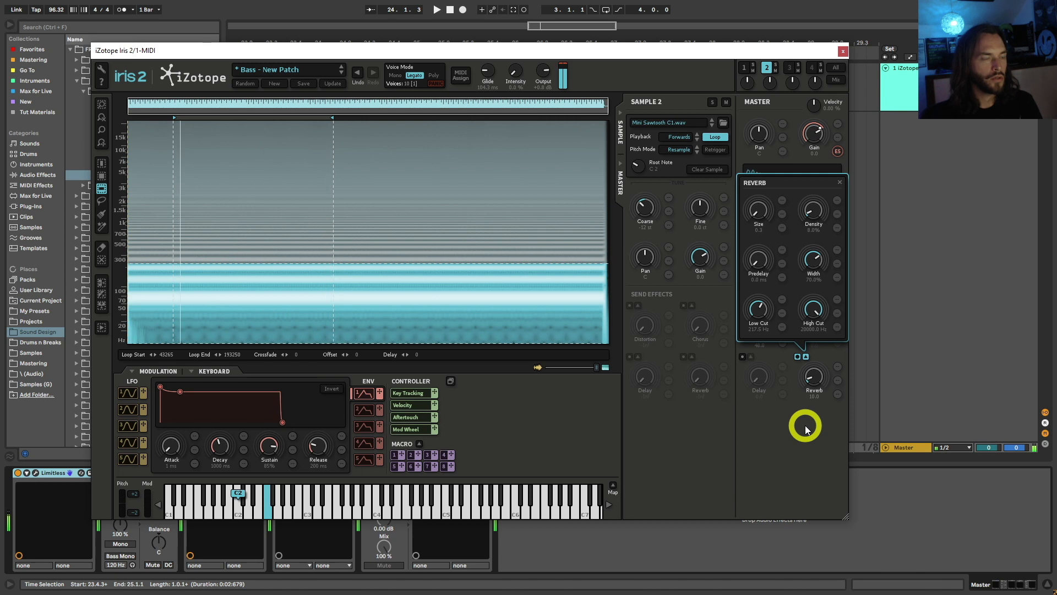
left_click(797, 357)
left_click(798, 357)
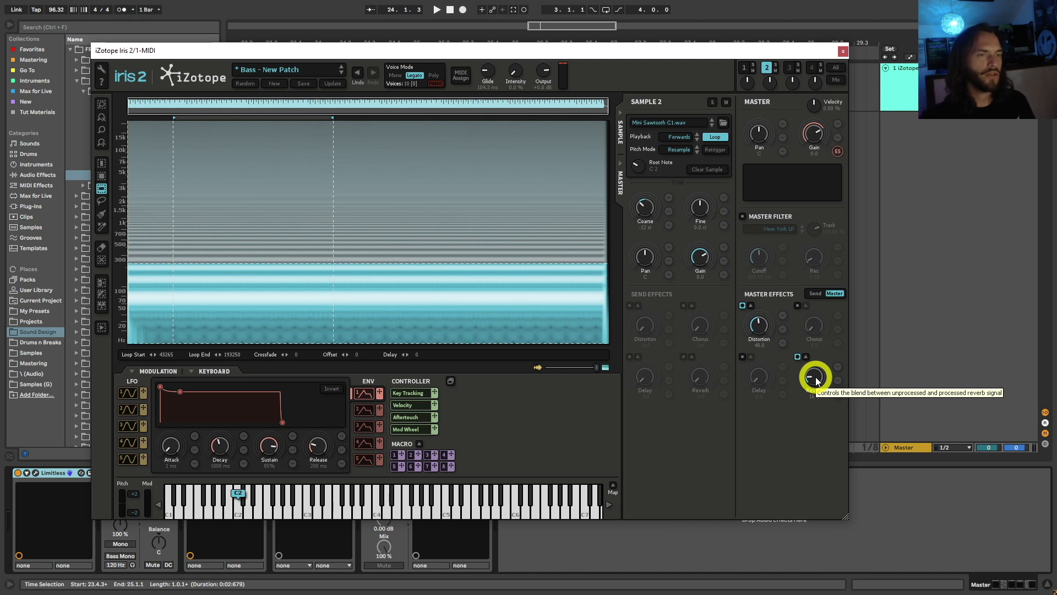
Enable the Master Filter and choose the Warm Synth LP low-pass type.
left_click(742, 218)
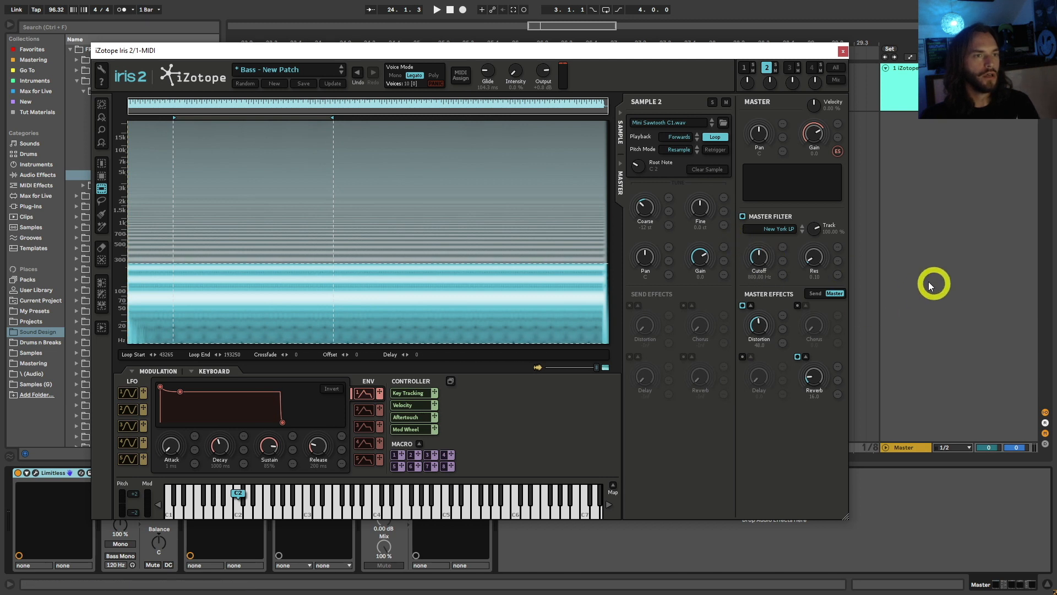
left_click(774, 230)
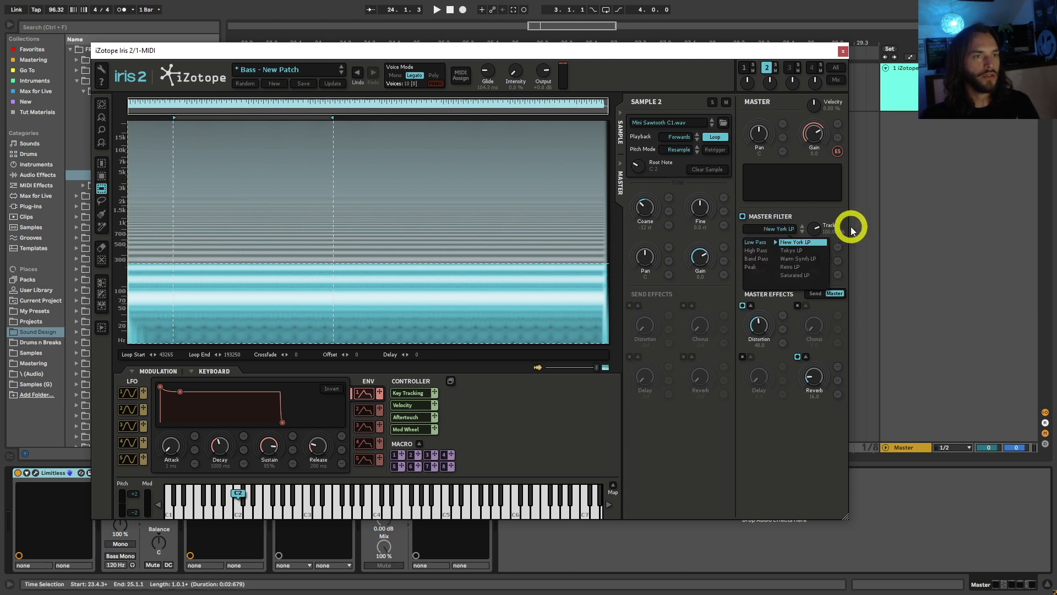
mouse_move(766, 257)
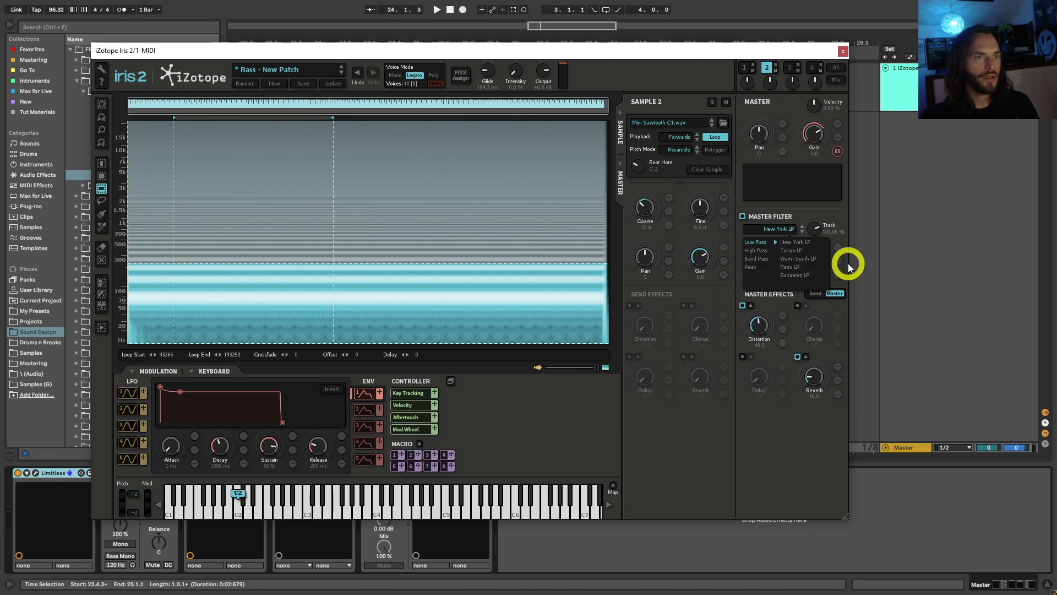
left_click(821, 259)
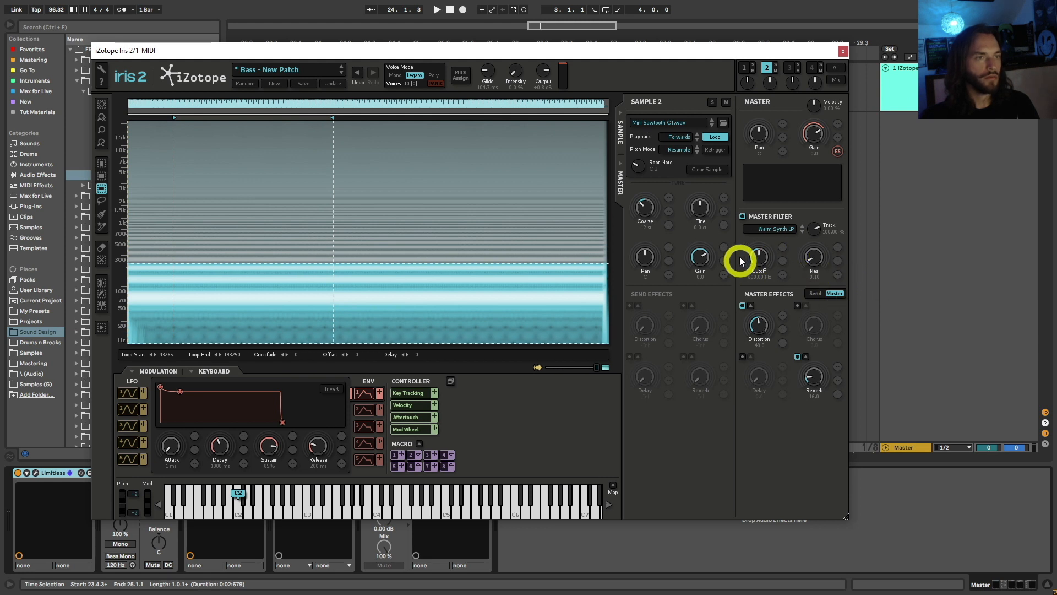
Raise the Warm Synth LP filter's Cutoff and set its Resonance to 0.95 while playing notes.
left_click_drag(760, 258, 766, 199)
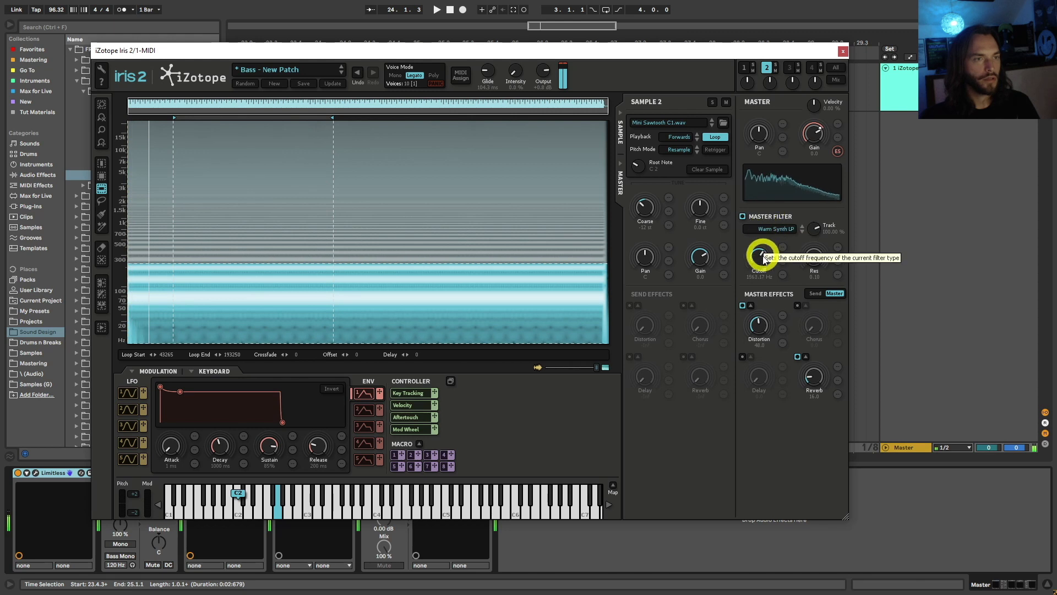
mouse_move(762, 255)
left_mouse_down()
mouse_move(757, 276)
mouse_move(754, 240)
left_mouse_up()
left_click_drag(816, 254, 822, 228)
left_click_drag(756, 256, 754, 282)
mouse_move(813, 256)
left_mouse_down()
mouse_move(807, 270)
mouse_move(759, 243)
mouse_move(803, 250)
left_mouse_up()
left_click_drag(759, 256, 794, 275)
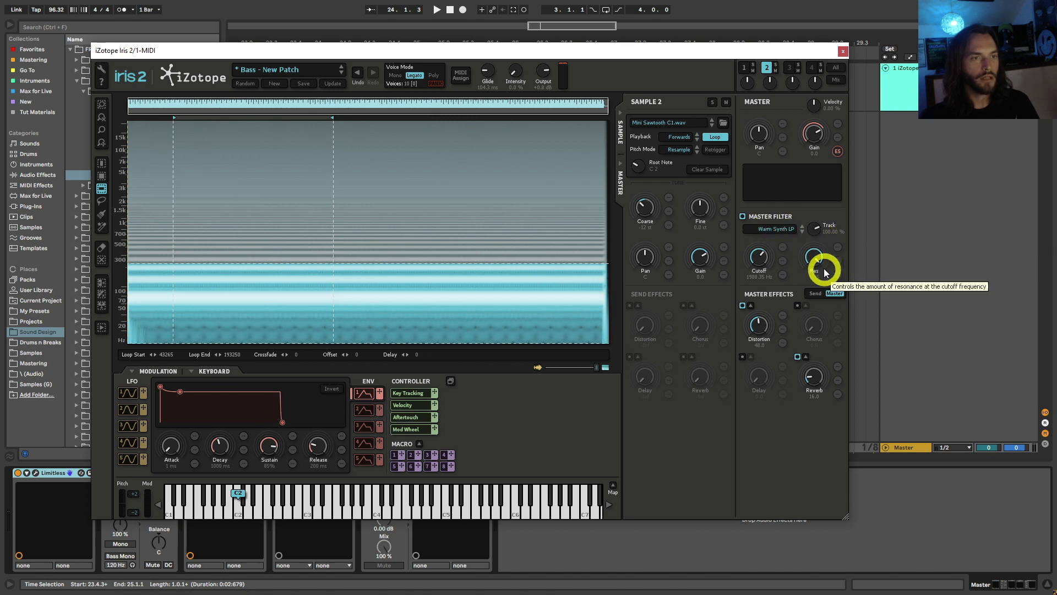
left_click_drag(819, 260, 824, 216)
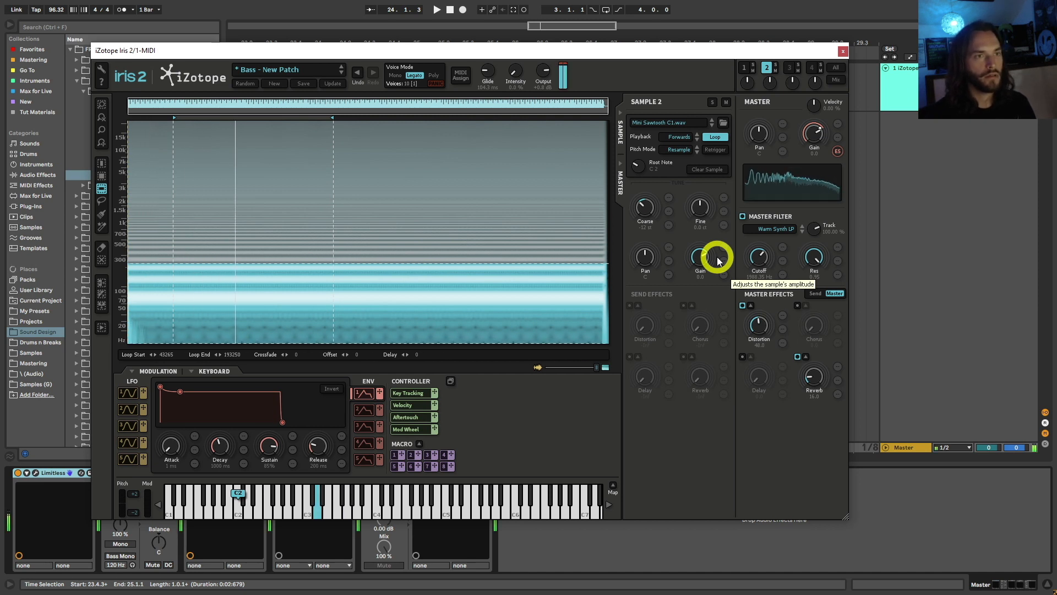
mouse_move(813, 258)
left_mouse_down()
mouse_move(819, 266)
mouse_move(805, 255)
mouse_move(811, 345)
mouse_move(814, 236)
mouse_move(816, 262)
mouse_move(807, 246)
left_mouse_up()
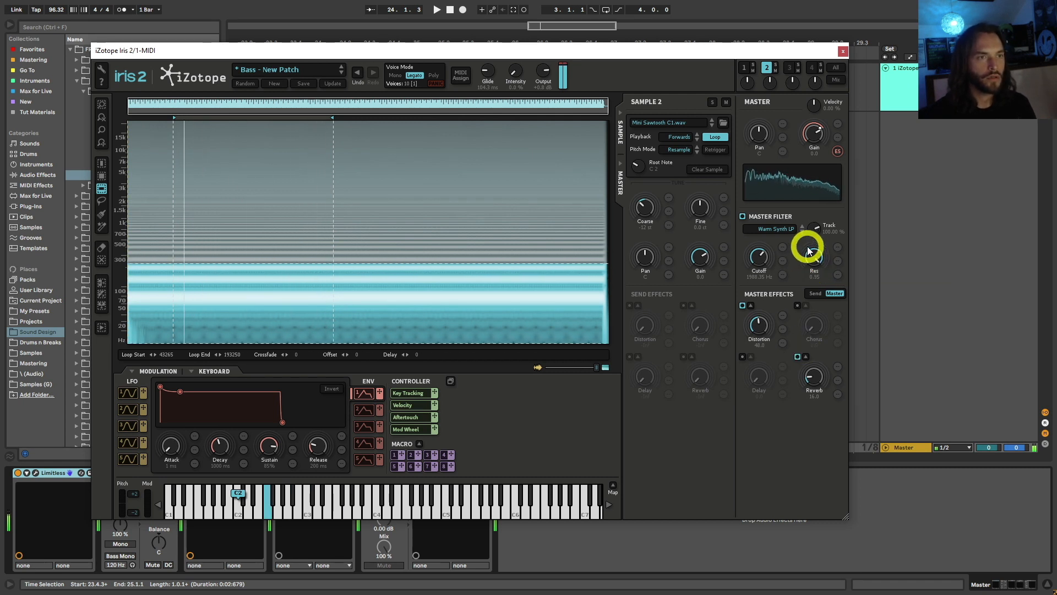
Switch the Master Filter to Tokyo LP with Resonance at 0.80 and Cutoff at about 1.1 kHz.
left_click(801, 231)
left_click(801, 230)
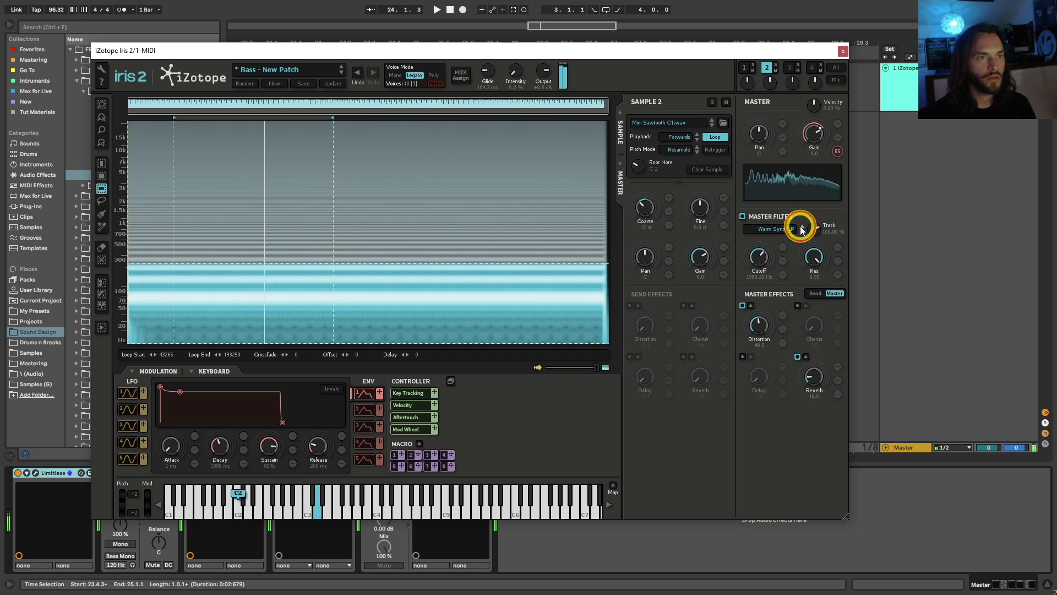
left_click(801, 231)
left_click_drag(810, 253, 807, 259)
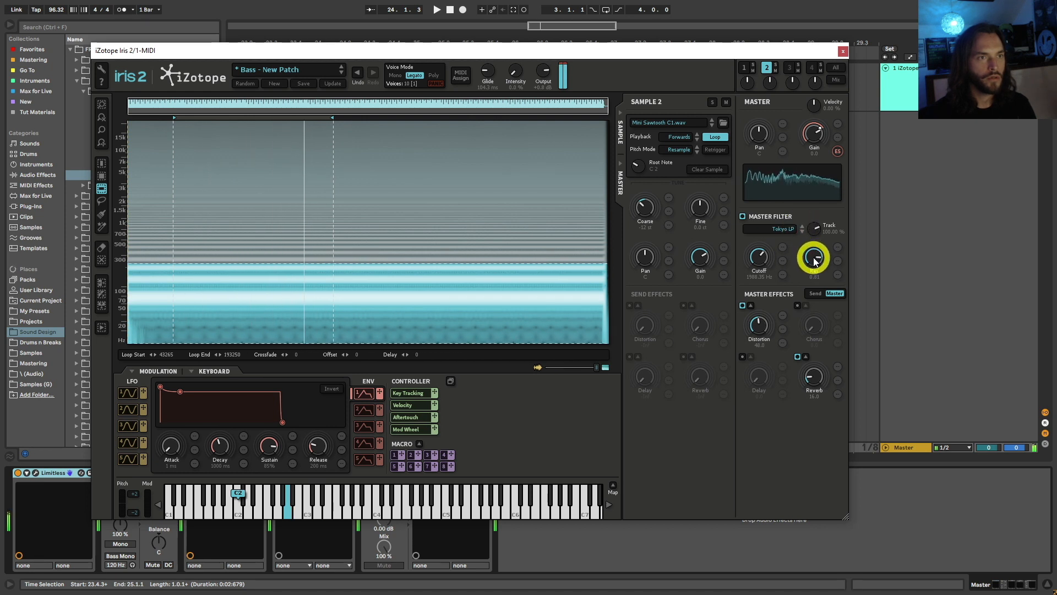
left_click(762, 264)
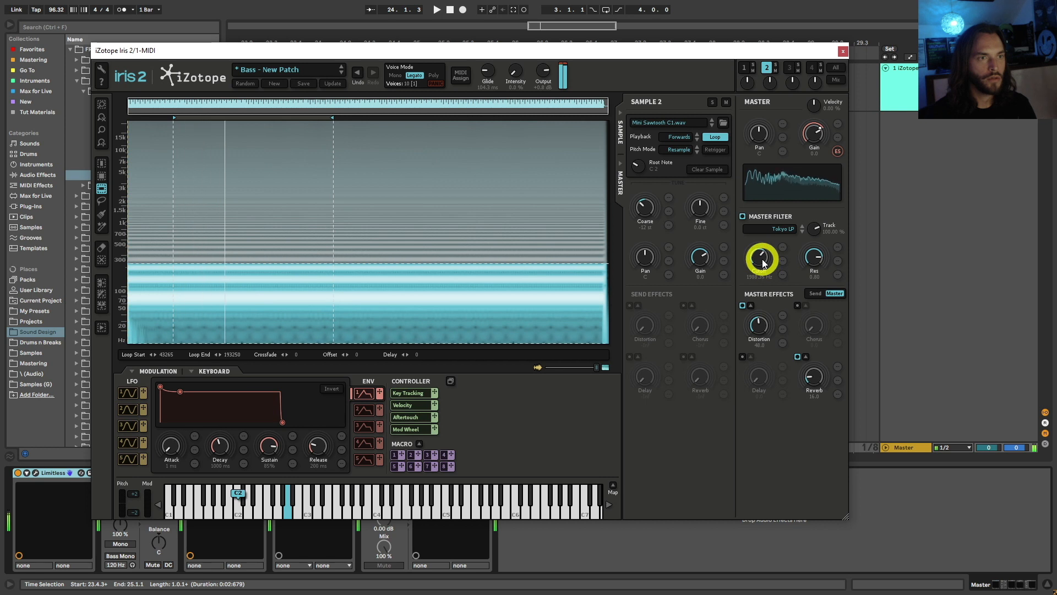
scroll(762, 263, "down", 3)
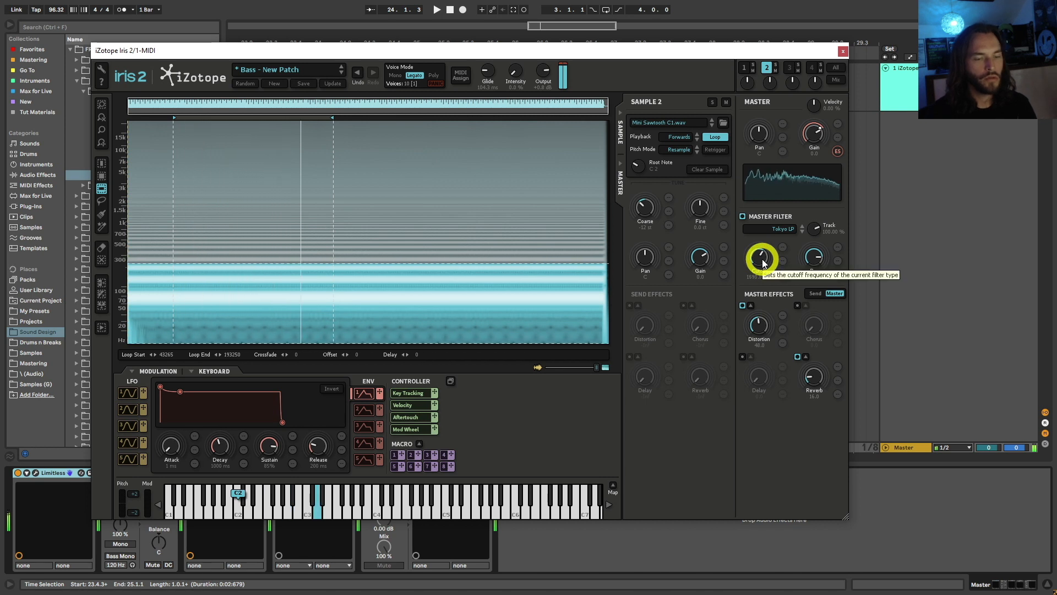
left_click_drag(763, 263, 762, 267)
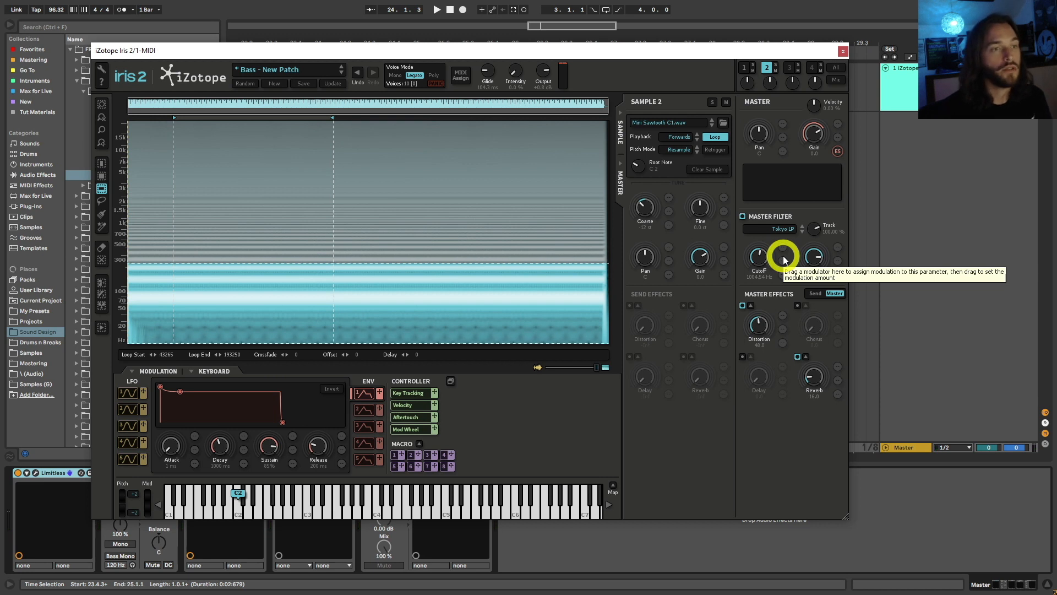
Try the Screaming Peak type on the Master Filter while playing notes and return to Tokyo LP.
left_click(779, 232)
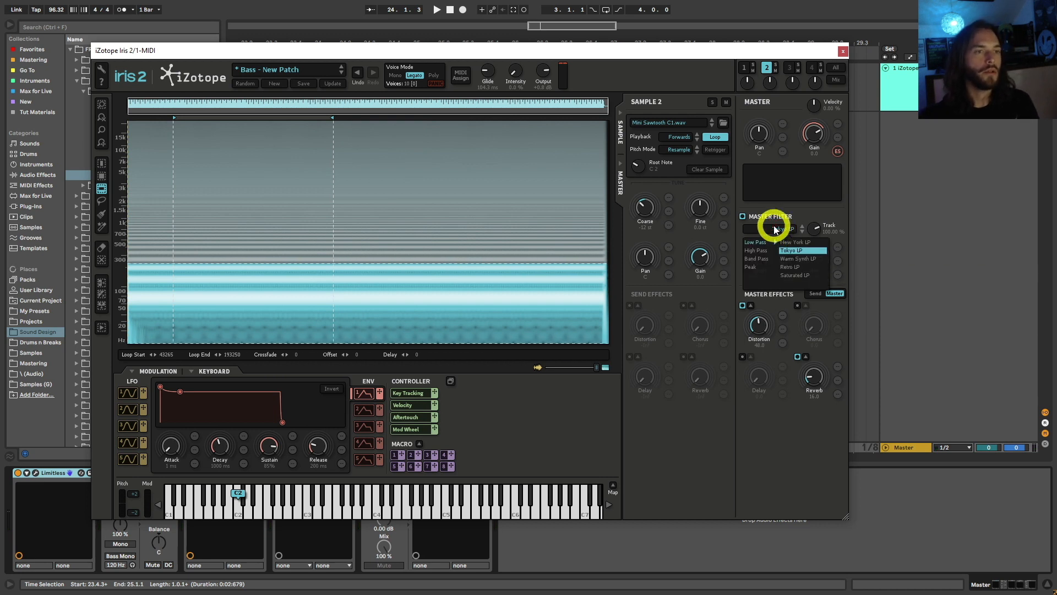
mouse_move(767, 253)
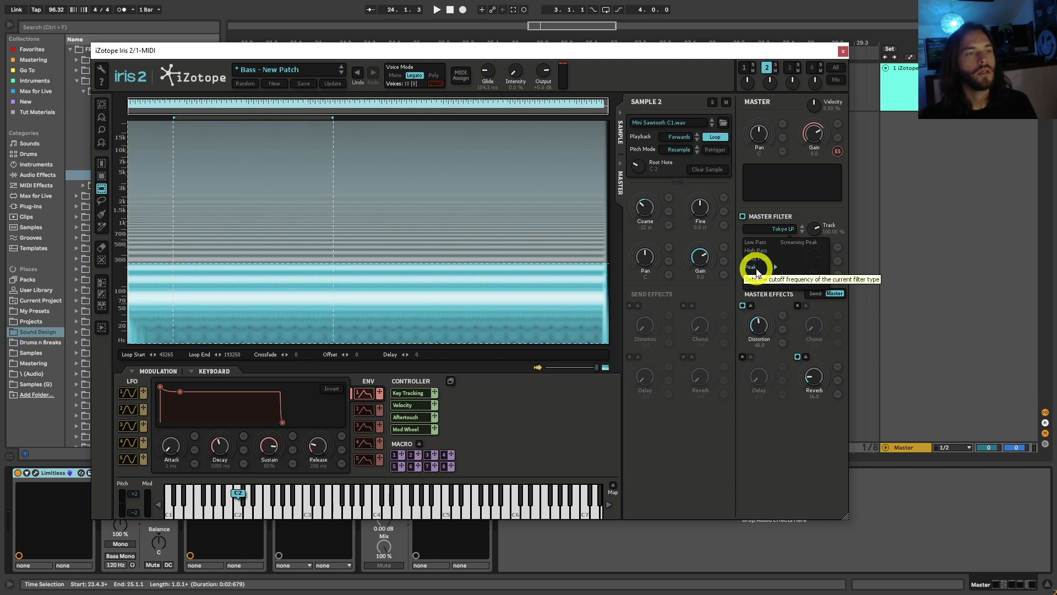
left_click(805, 243)
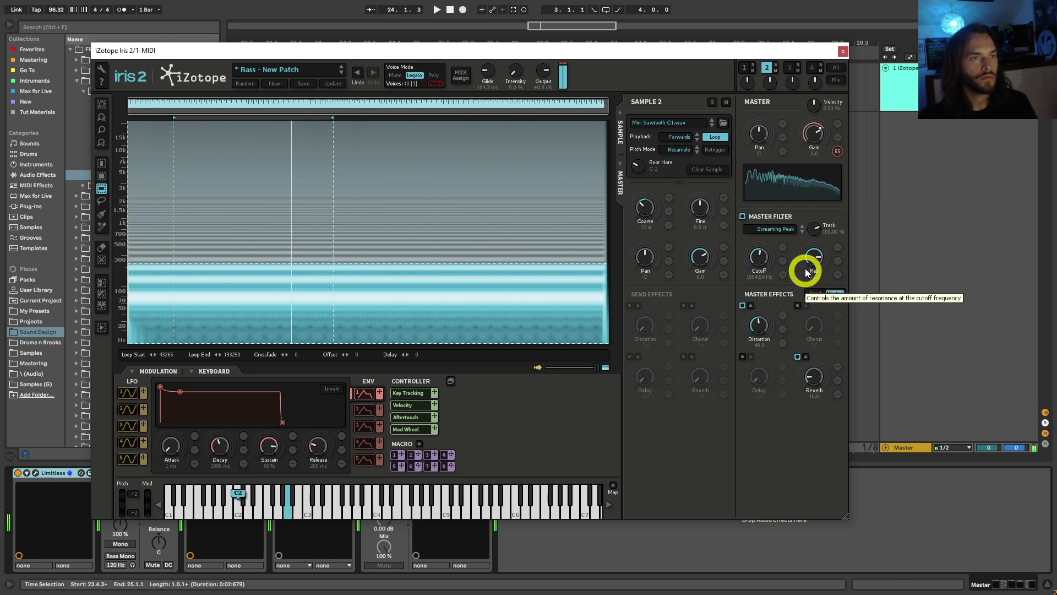
left_click(772, 229)
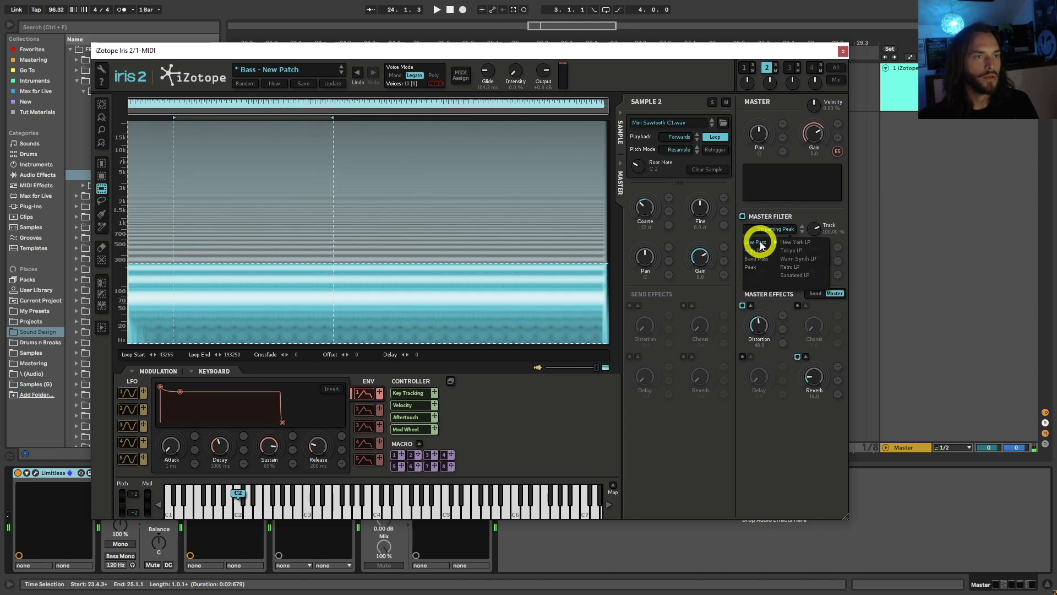
left_click(791, 250)
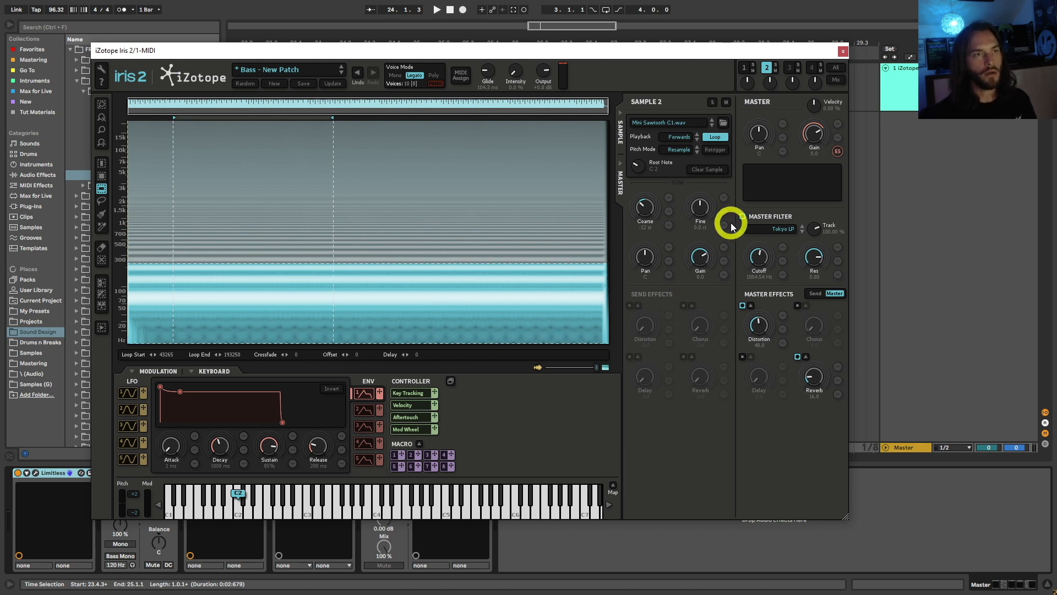
Compare the spectral selections of the bowed double bass in Sample 1 and the sawtooth in Sample 2.
left_click(744, 67)
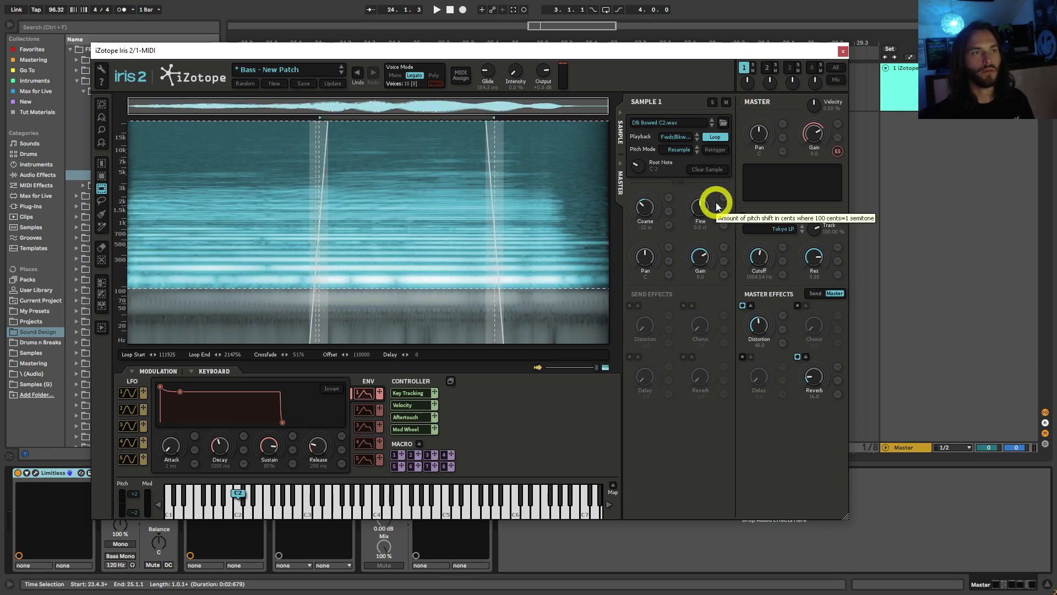
left_click(767, 67)
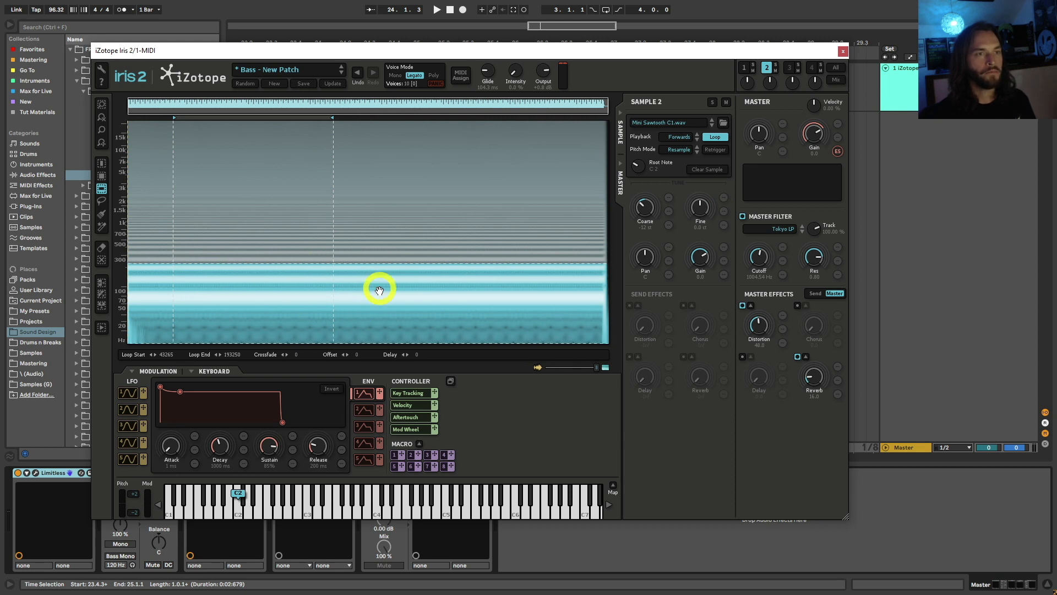
left_click(744, 67)
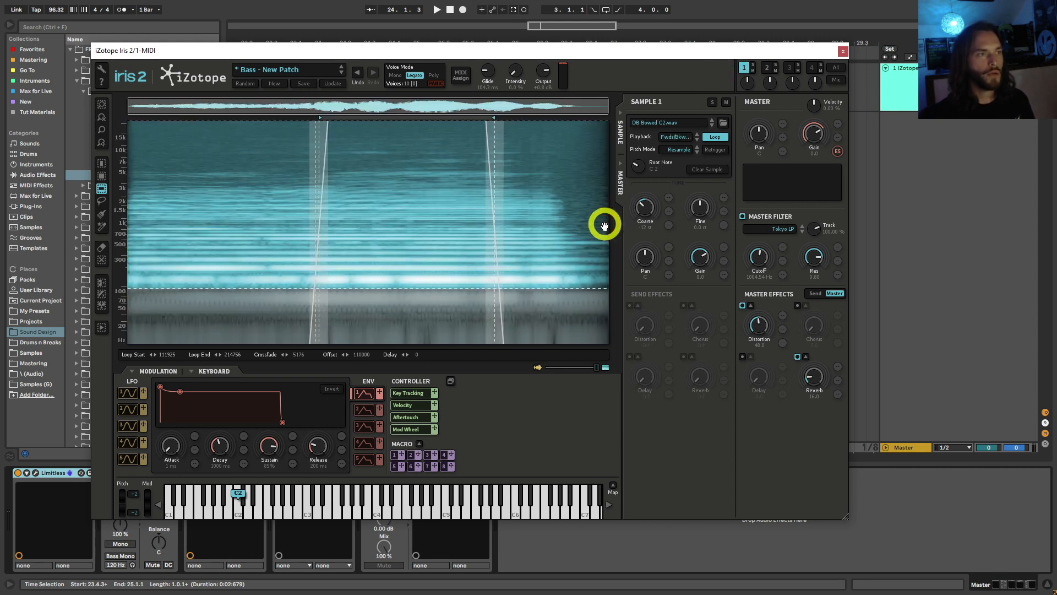